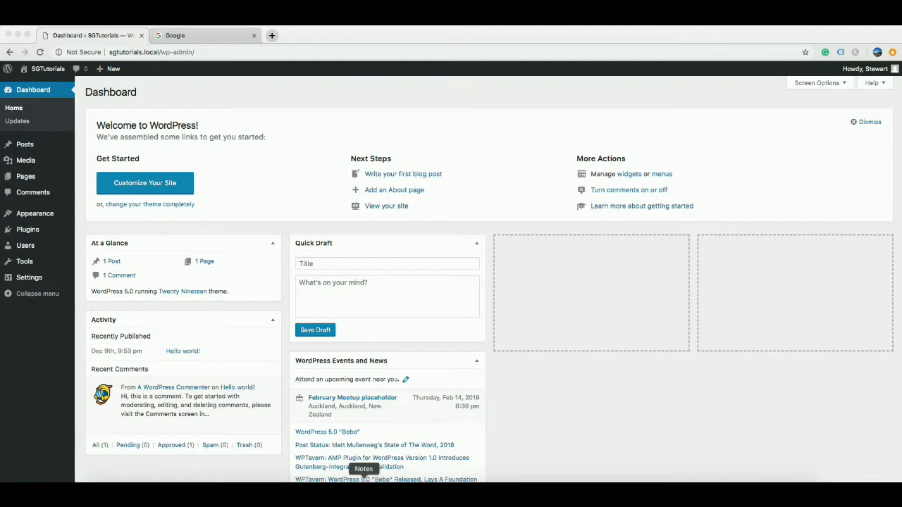
left_click(363, 481)
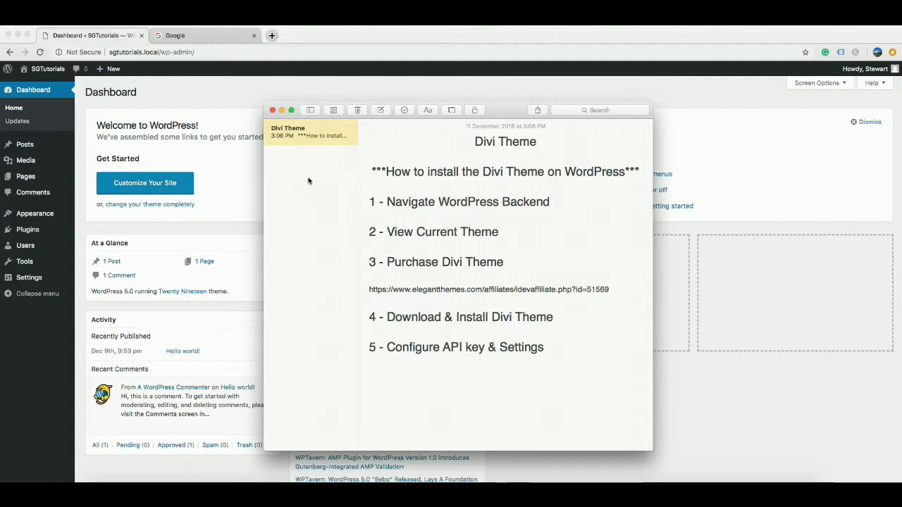
left_click(248, 175)
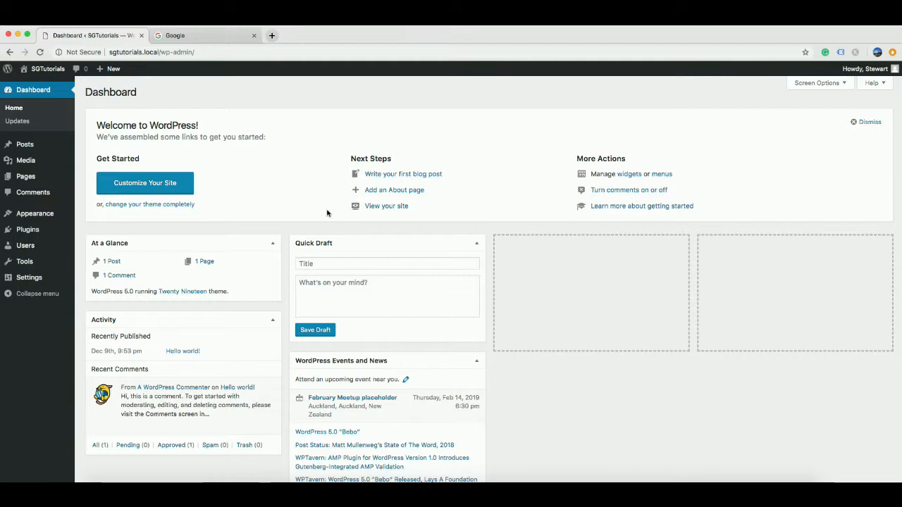
scroll(324, 209, "down", 1)
scroll(324, 208, "up", 1)
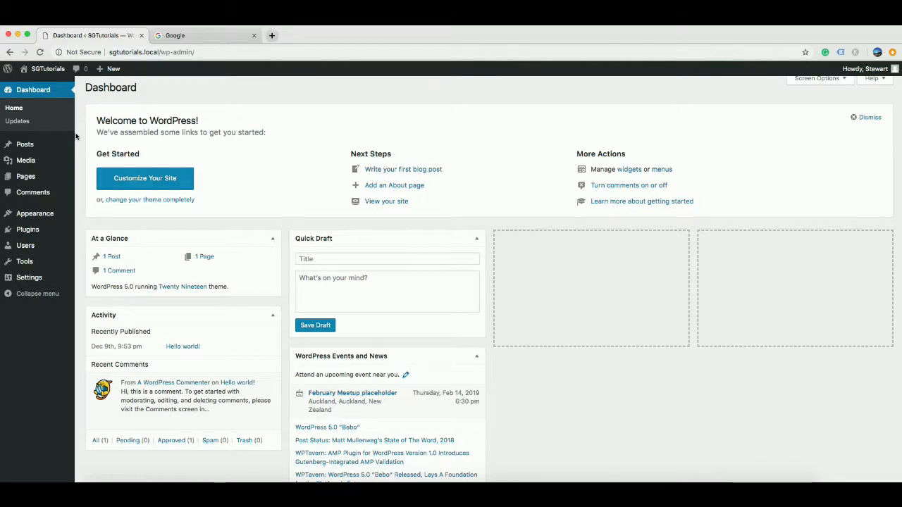
mouse_move(41, 182)
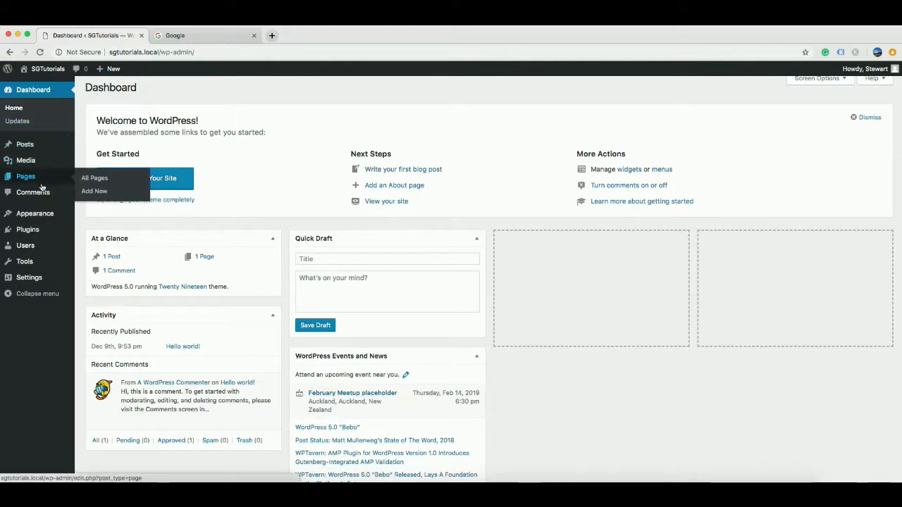
mouse_move(35, 216)
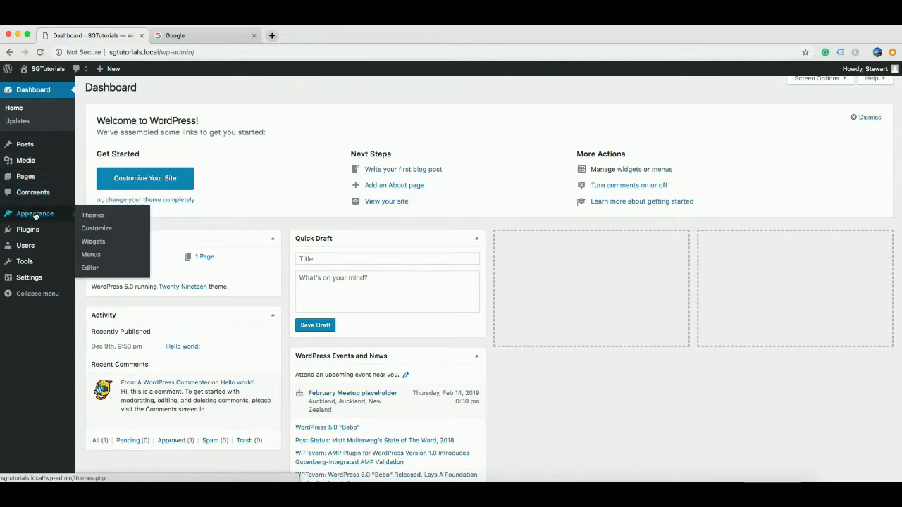
View the installed themes: Twenty Nineteen (active), Twenty Seventeen and Twenty Sixteen.
left_click(87, 215)
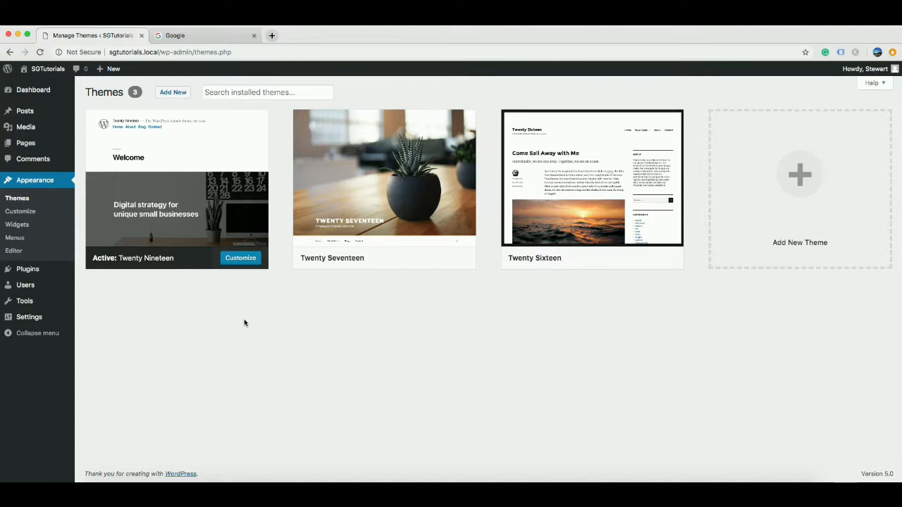
mouse_move(595, 218)
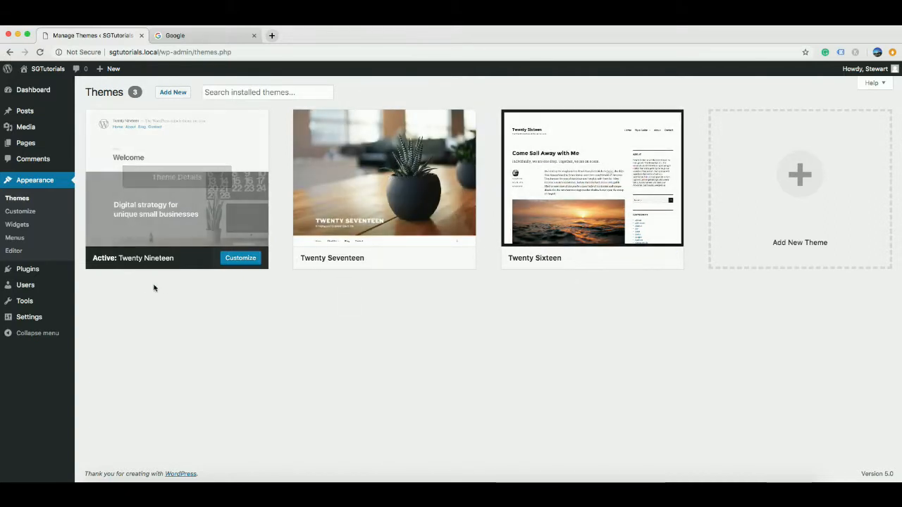
mouse_move(200, 169)
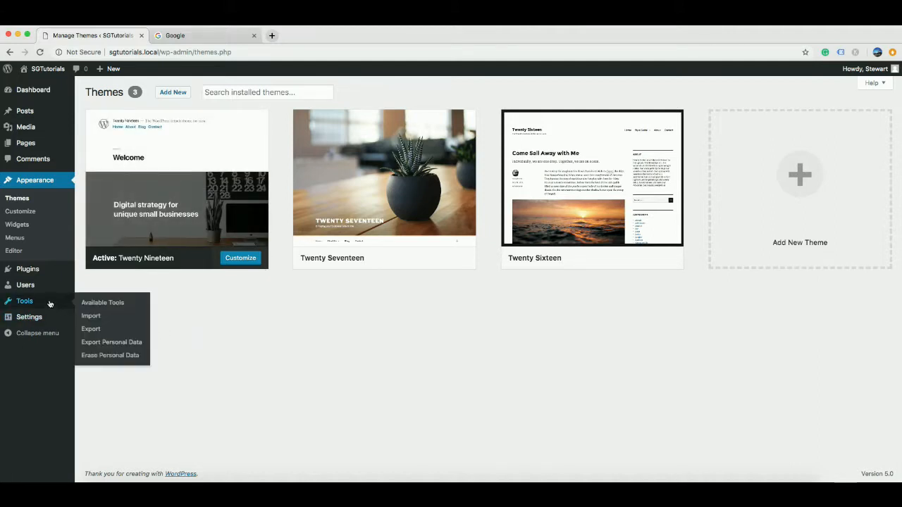
mouse_move(49, 276)
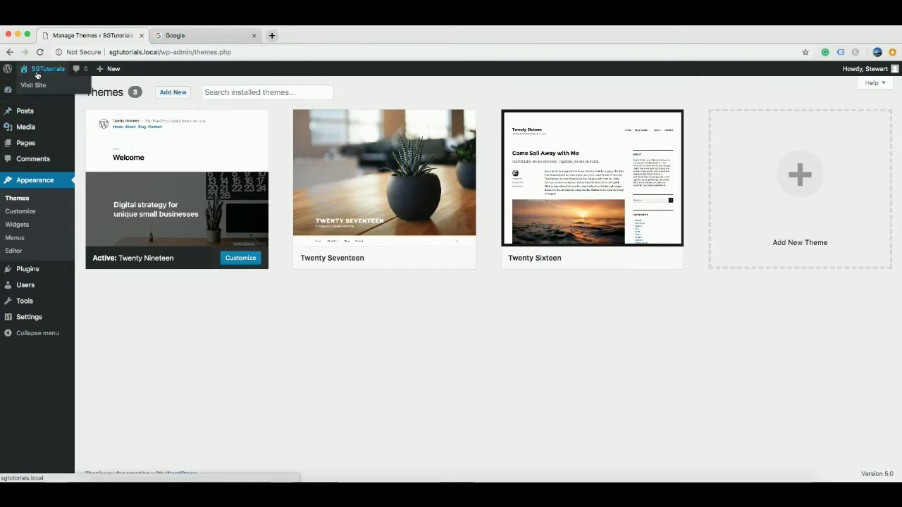
Look through the public front page with its Hello world! post, then return to the Dashboard.
left_click(33, 86)
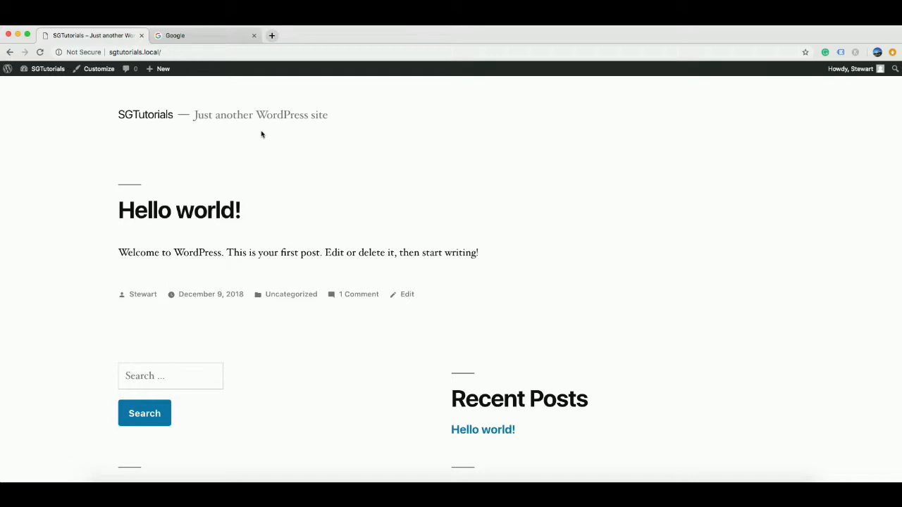
scroll(262, 134, "down", 1)
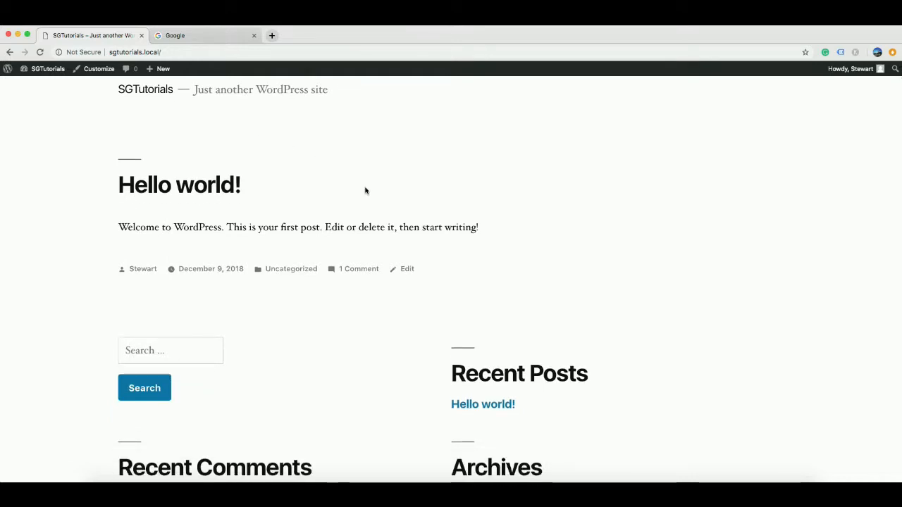
scroll(400, 282, "down", 3)
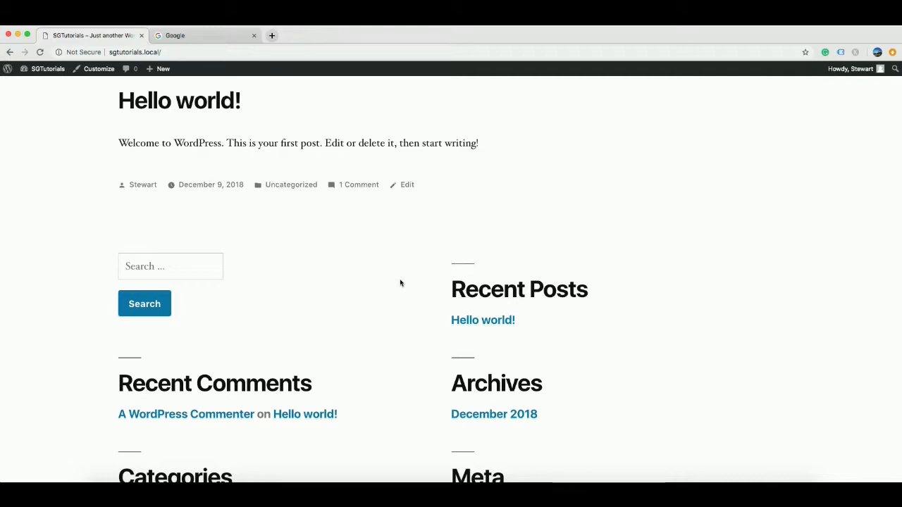
scroll(304, 221, "up", 3)
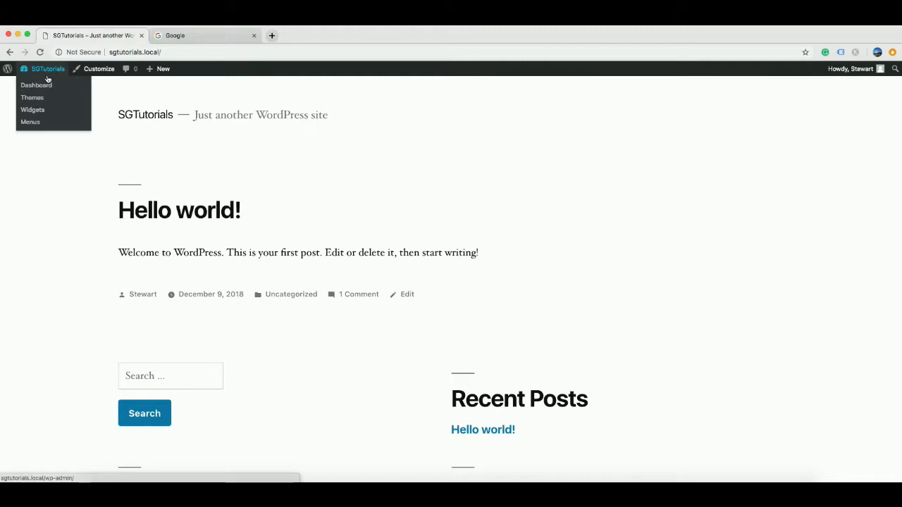
left_click(39, 86)
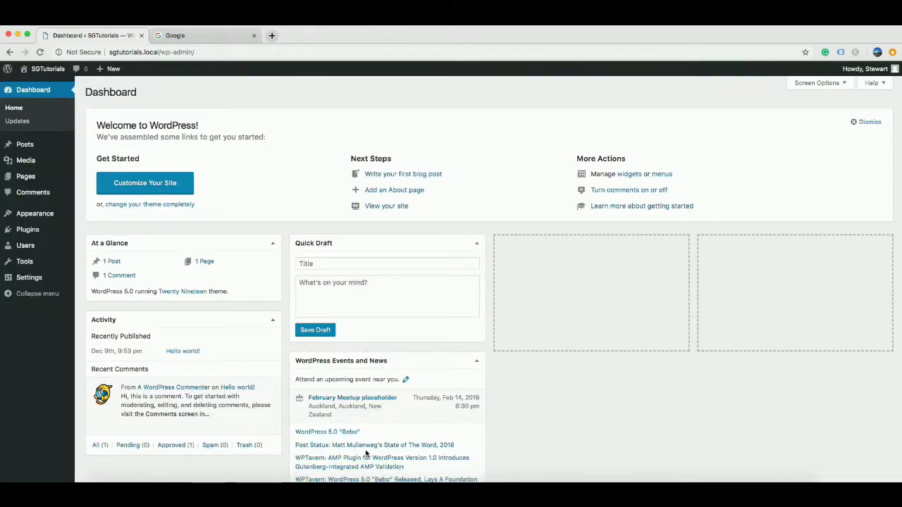
In the Divi Theme note, mark steps 1 and 2 '- Completed', add '-' after step 3, and select the affiliate link.
left_click(364, 491)
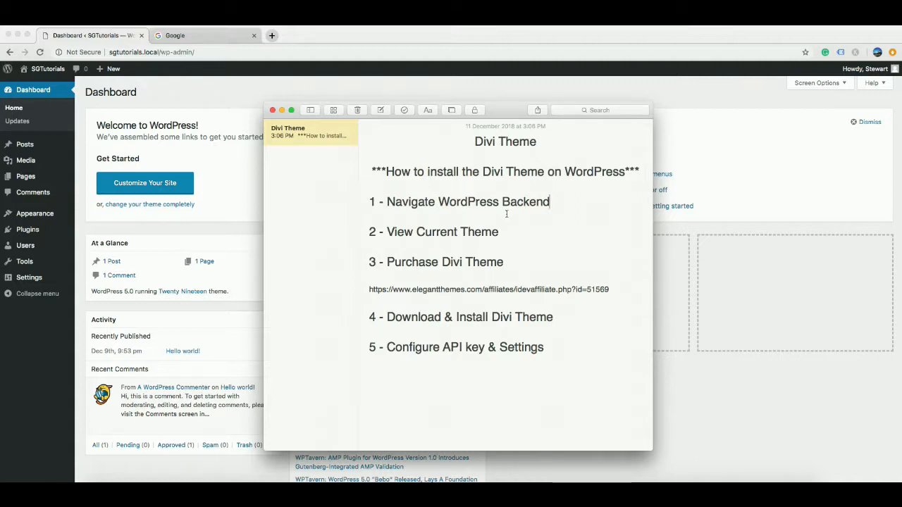
type("- Completed  2")
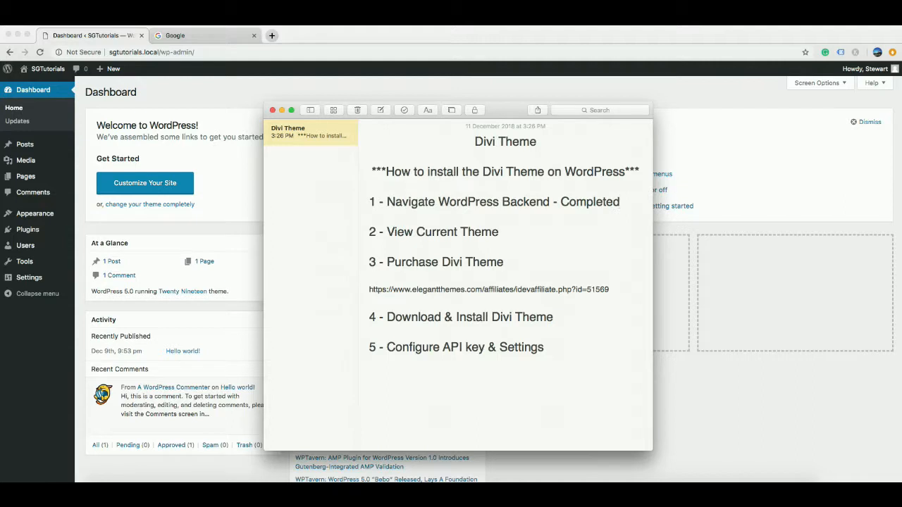
type(" - View Current Theme - Completed")
left_click(529, 259)
type("-")
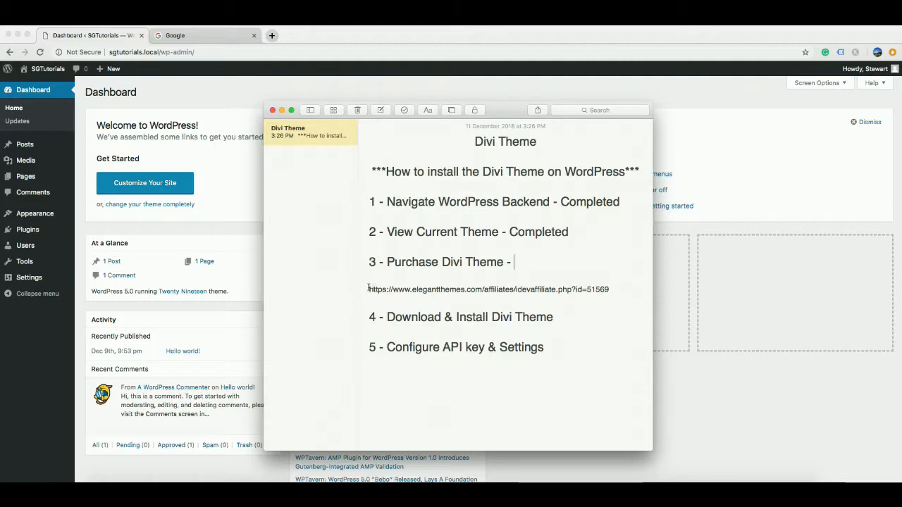
left_click_drag(609, 289, 369, 289)
key("super+c")
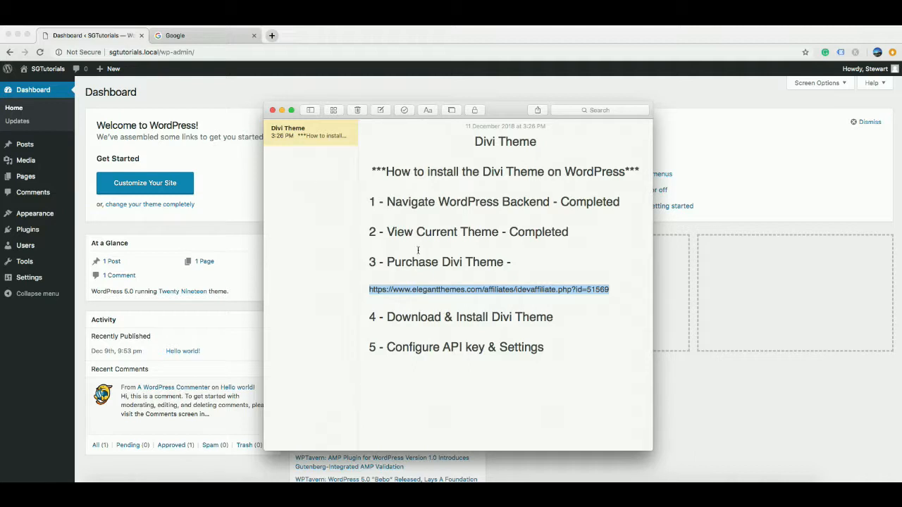
Load the pasted Elegant Themes affiliate link in Chrome's Google tab.
left_click(241, 103)
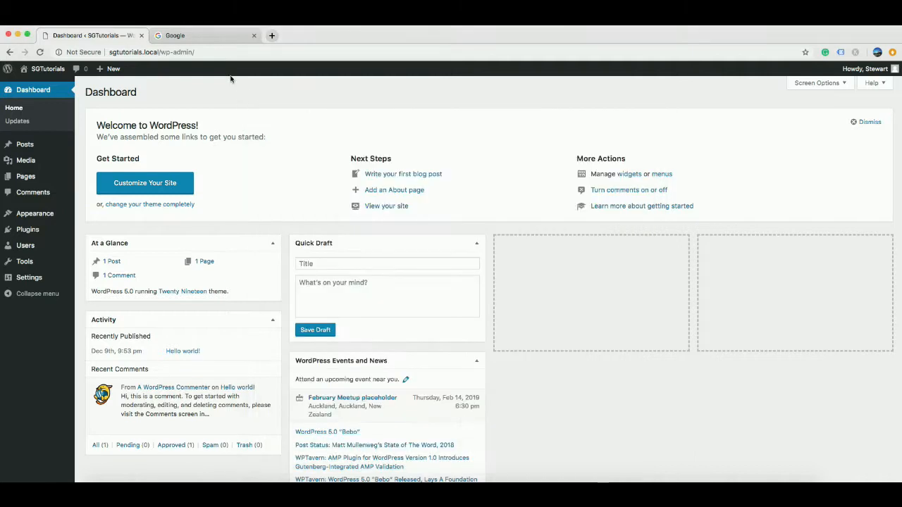
left_click(205, 36)
left_click(199, 51)
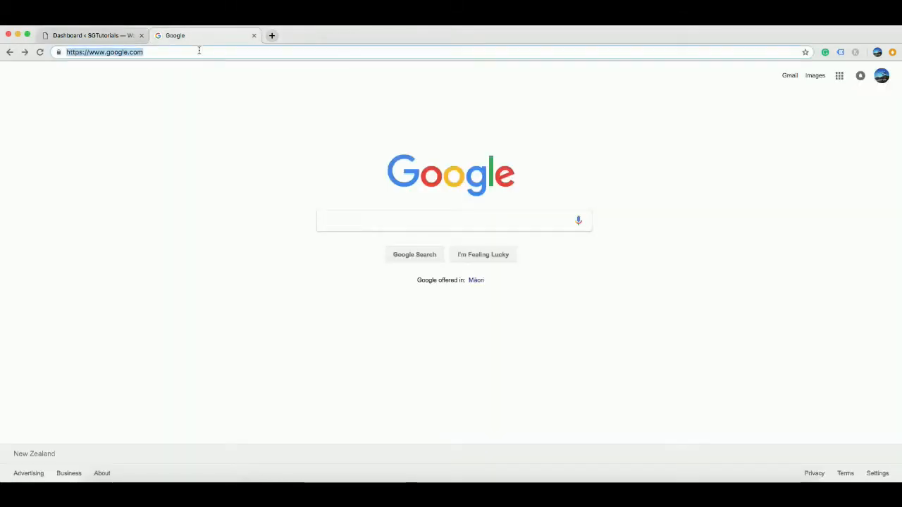
key("super+v")
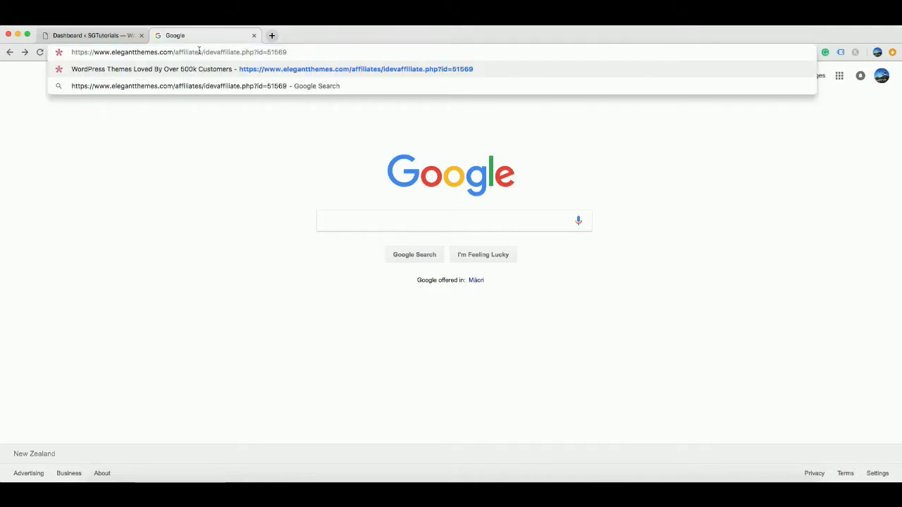
key("Return")
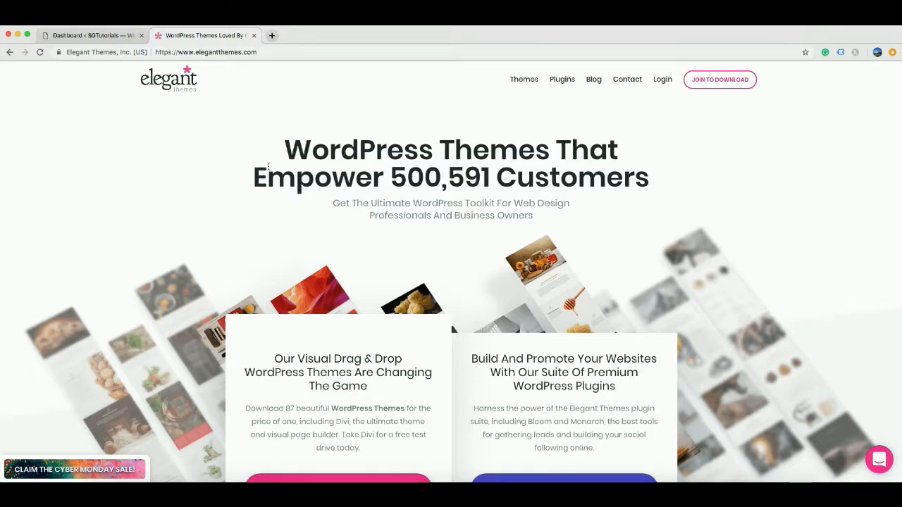
Scroll down the Elegant Themes homepage past Divi, the Divi Builder and Monarch.
scroll(286, 191, "down", 2)
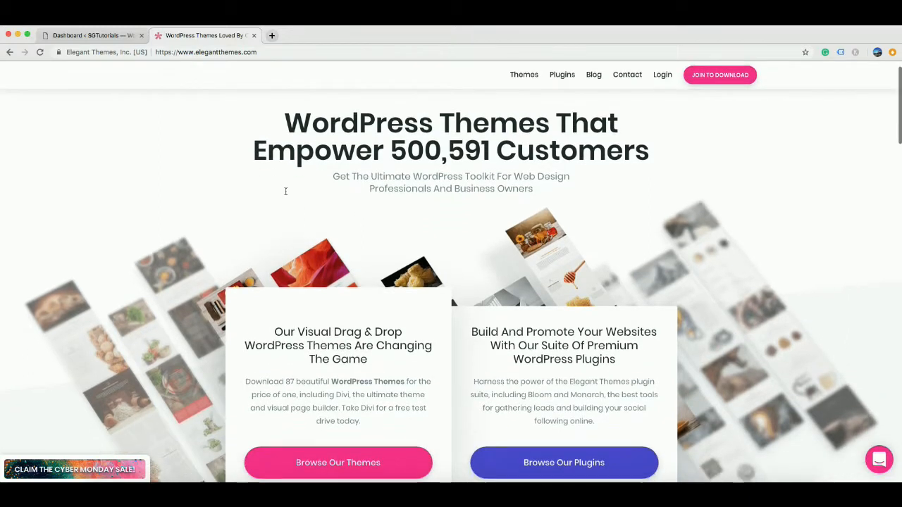
scroll(286, 194, "down", 2)
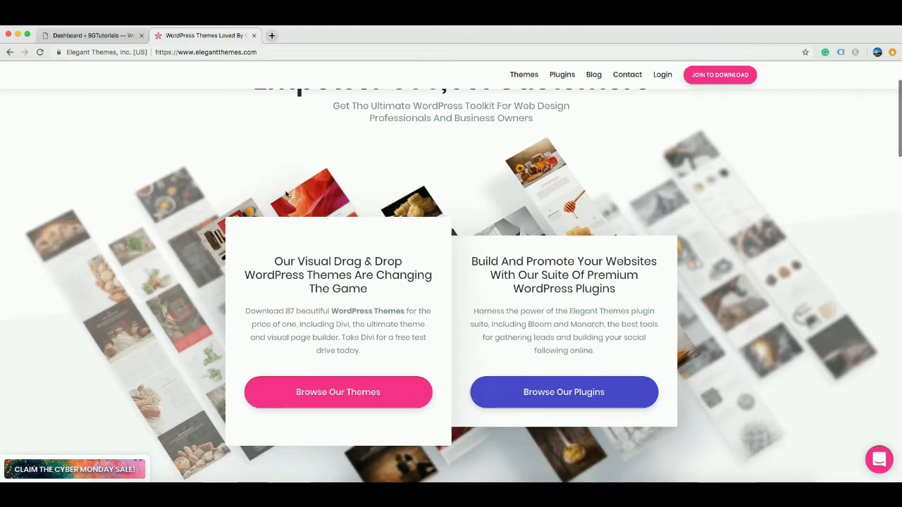
scroll(286, 194, "down", 1)
scroll(285, 194, "down", 4)
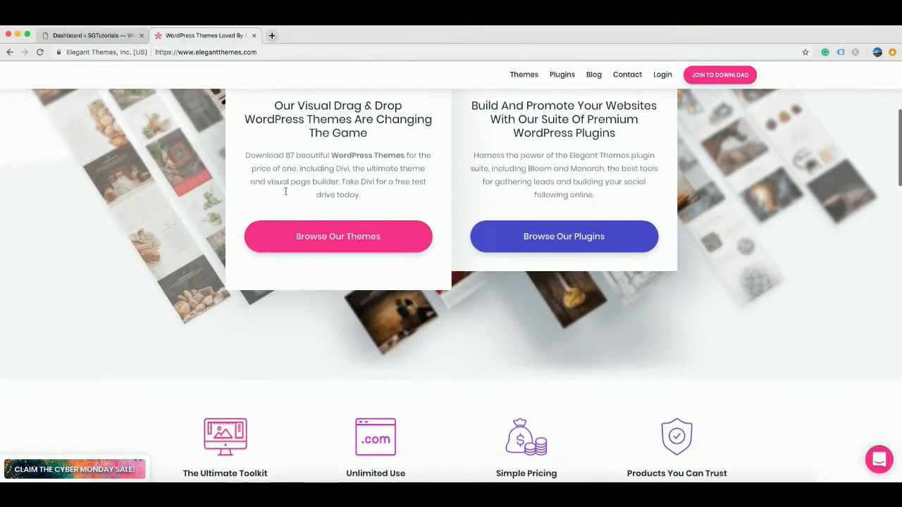
scroll(285, 194, "down", 2)
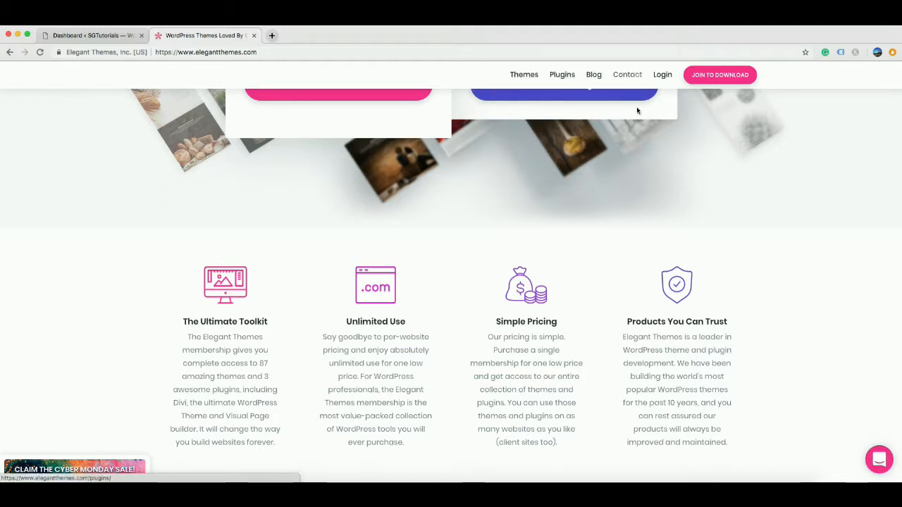
scroll(631, 153, "down", 1)
scroll(448, 278, "down", 5)
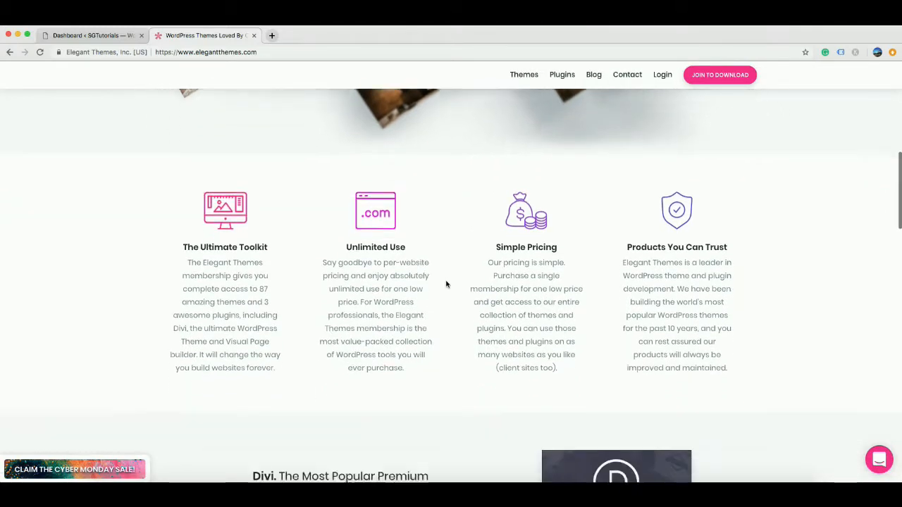
scroll(445, 284, "down", 15)
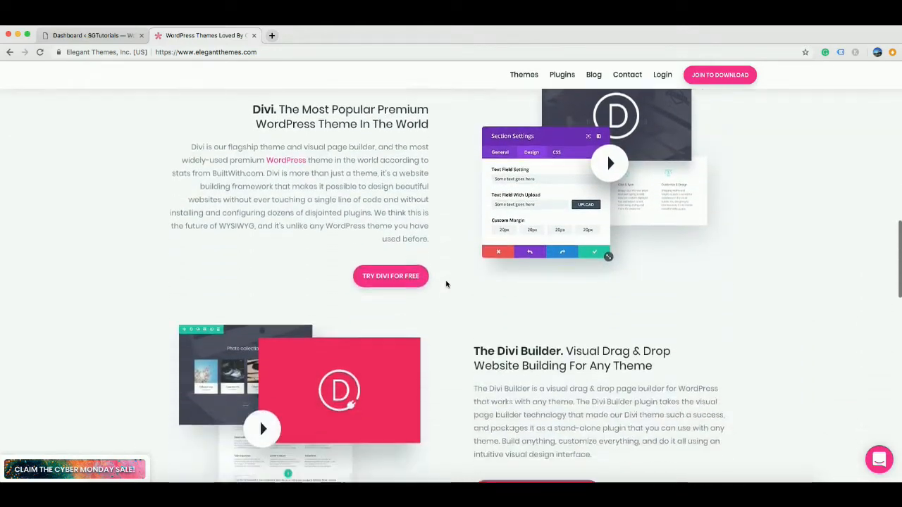
scroll(446, 282, "down", 13)
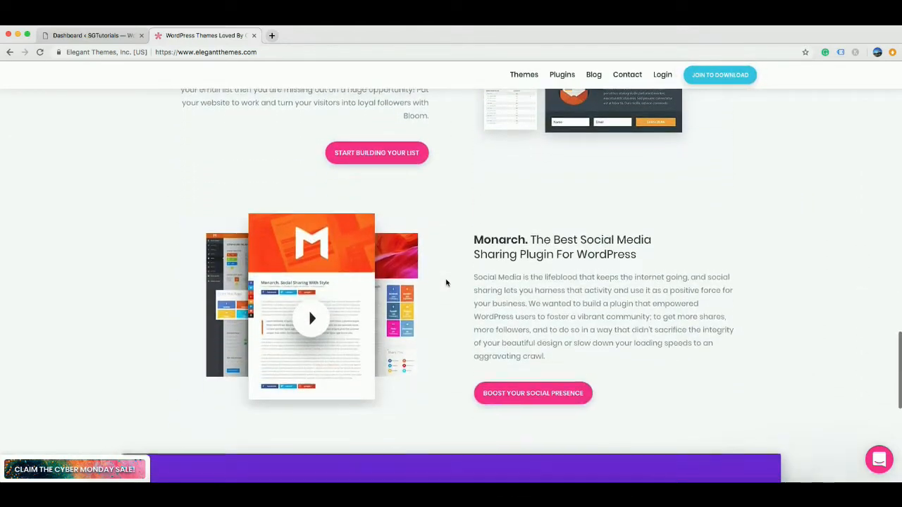
scroll(445, 279, "down", 5)
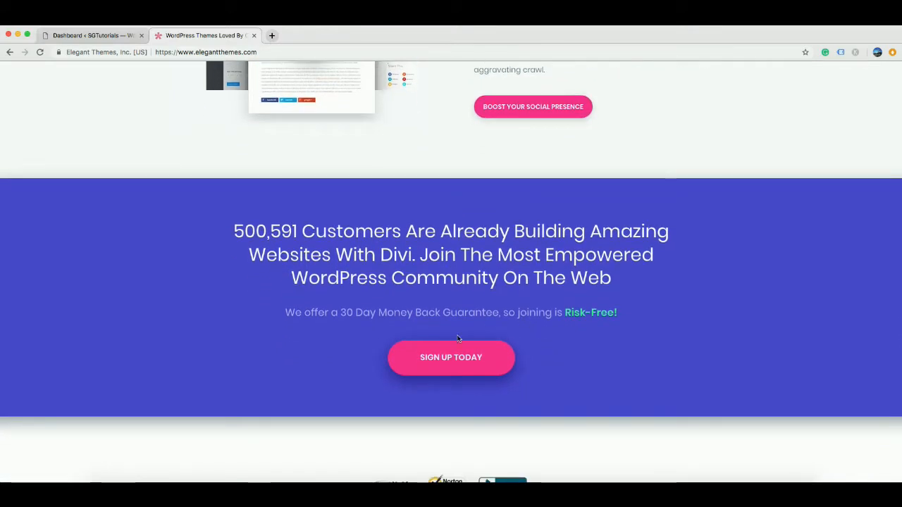
left_click(447, 360)
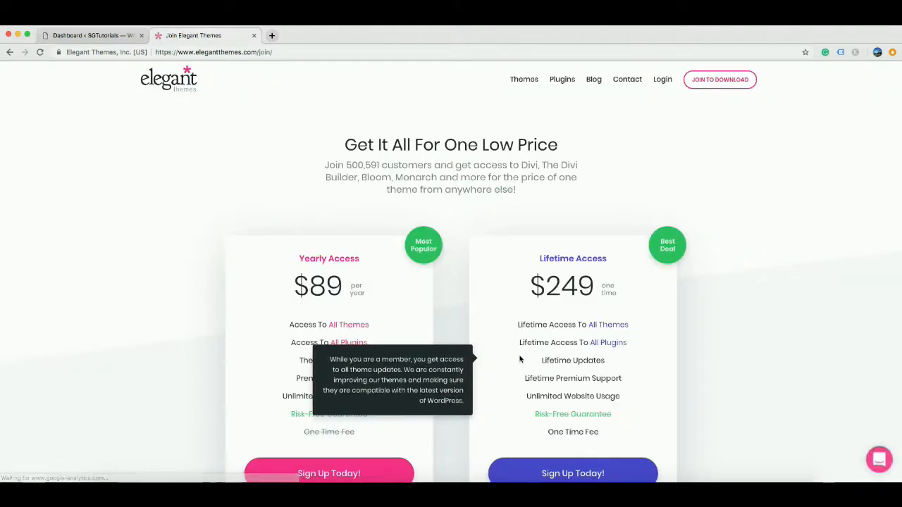
scroll(472, 241, "down", 2)
scroll(458, 242, "down", 1)
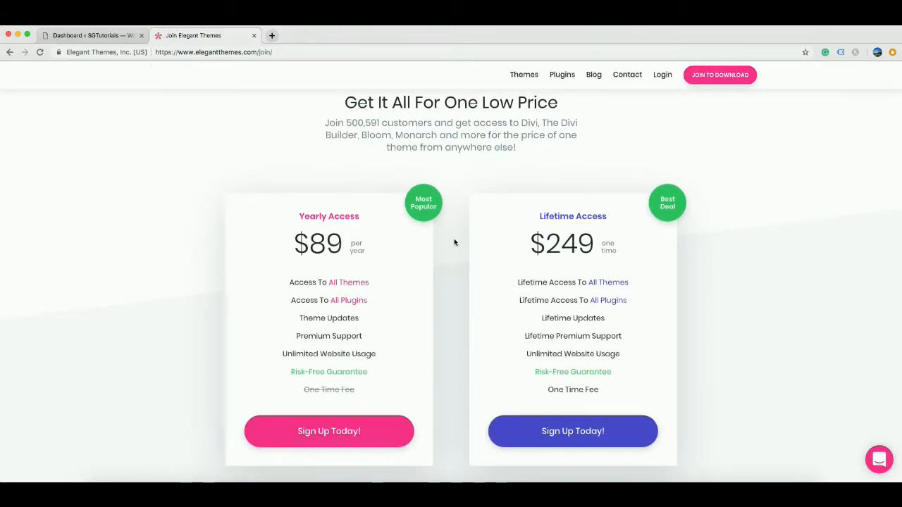
scroll(455, 241, "down", 1)
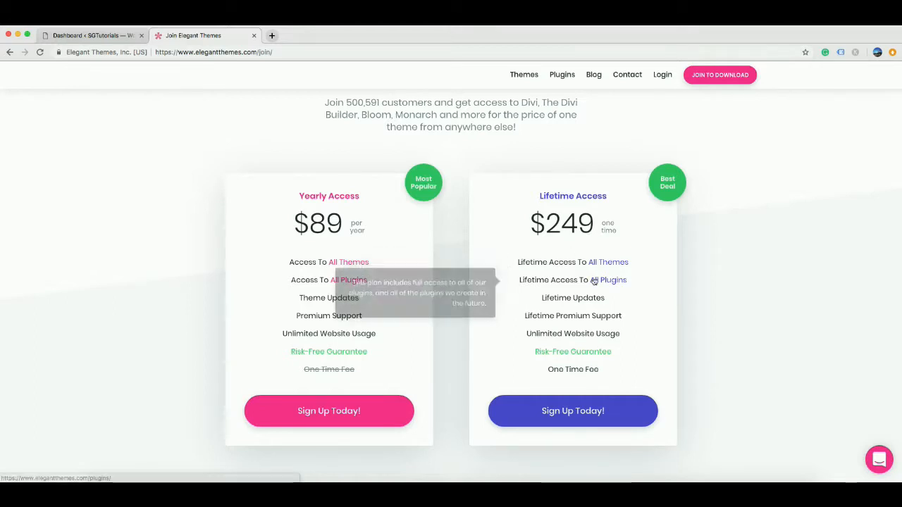
mouse_move(623, 280)
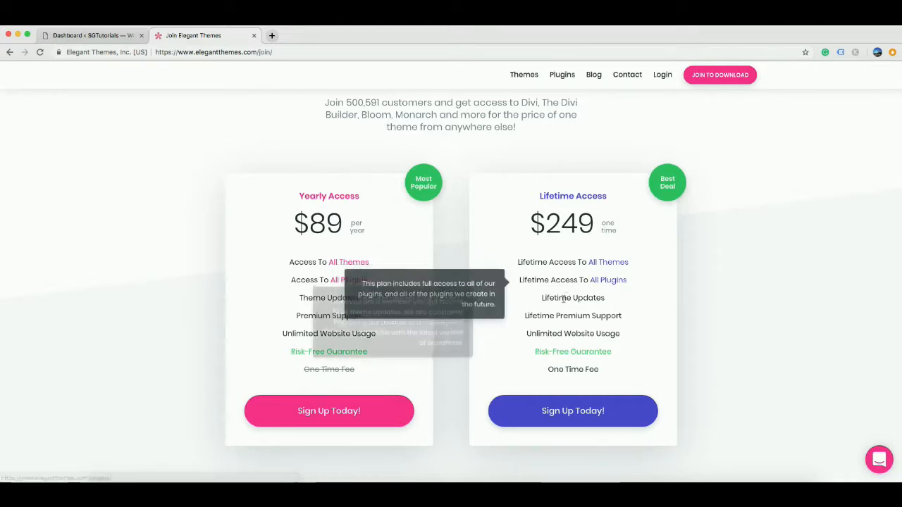
mouse_move(617, 314)
mouse_move(650, 310)
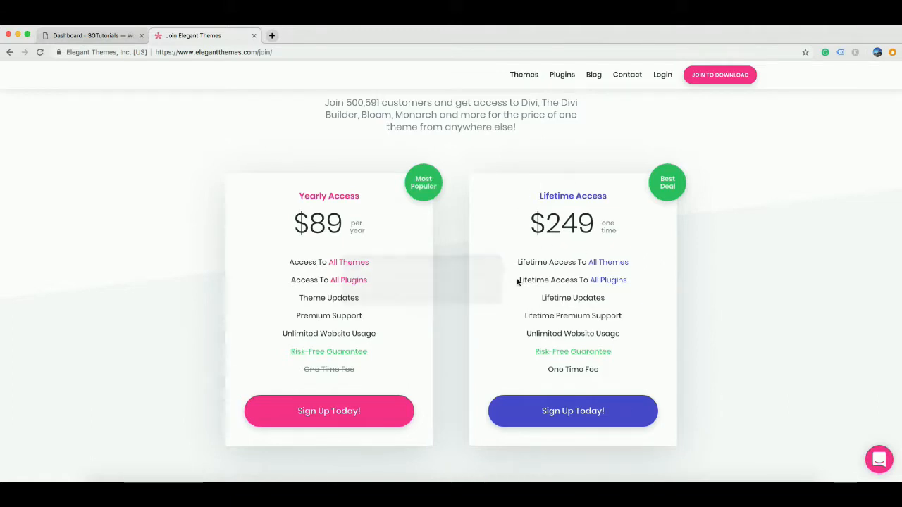
scroll(486, 303, "down", 1)
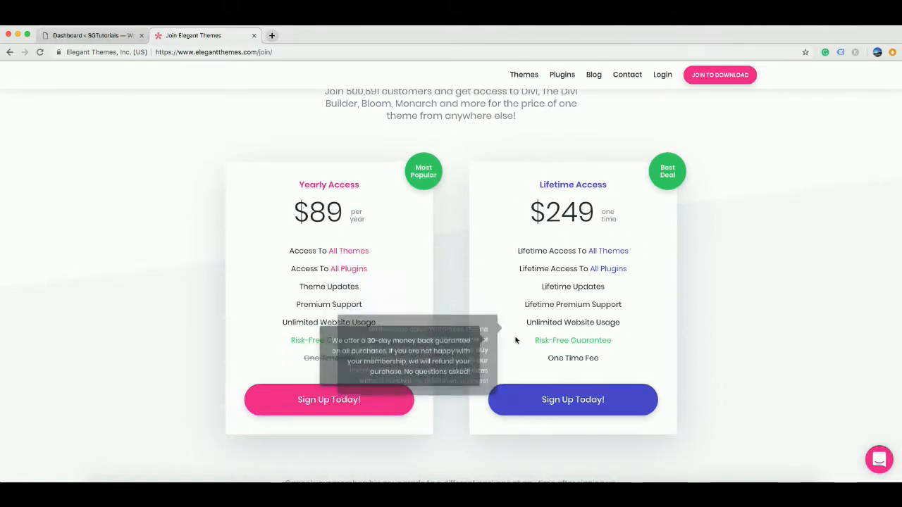
mouse_move(534, 341)
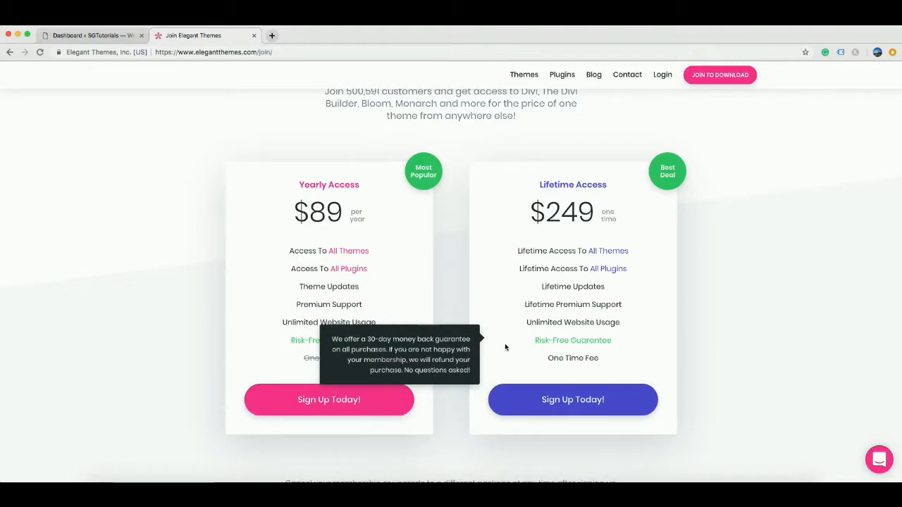
scroll(505, 343, "down", 1)
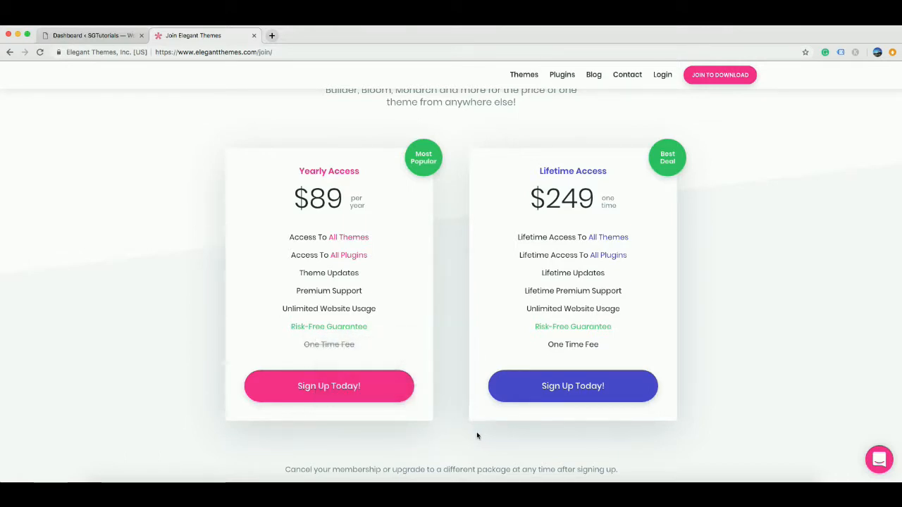
scroll(458, 428, "up", 1)
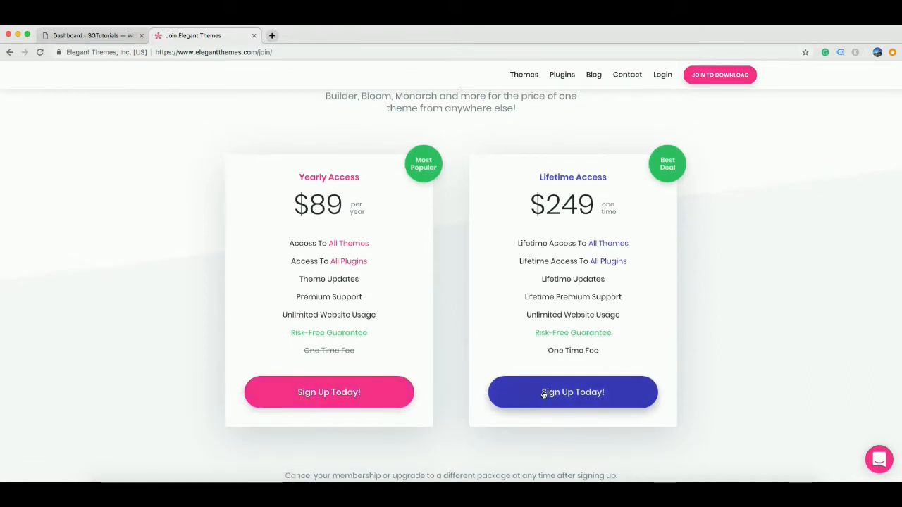
mouse_move(378, 242)
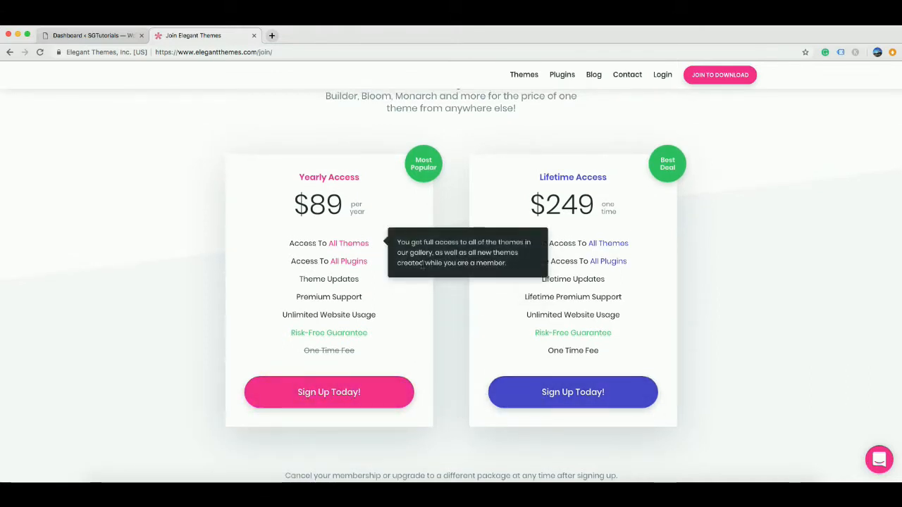
scroll(493, 219, "up", 1)
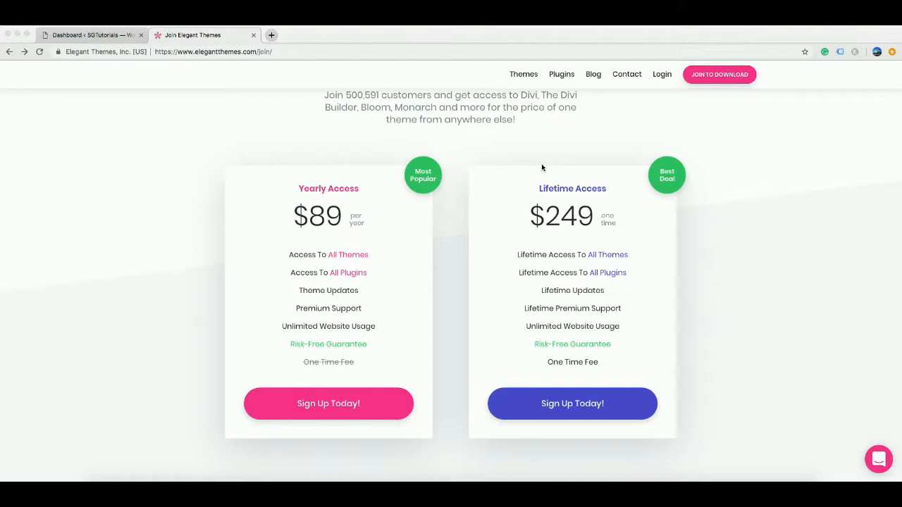
Log into the members area, download Divi (4).zip, and go back to the WordPress Dashboard.
left_click(662, 77)
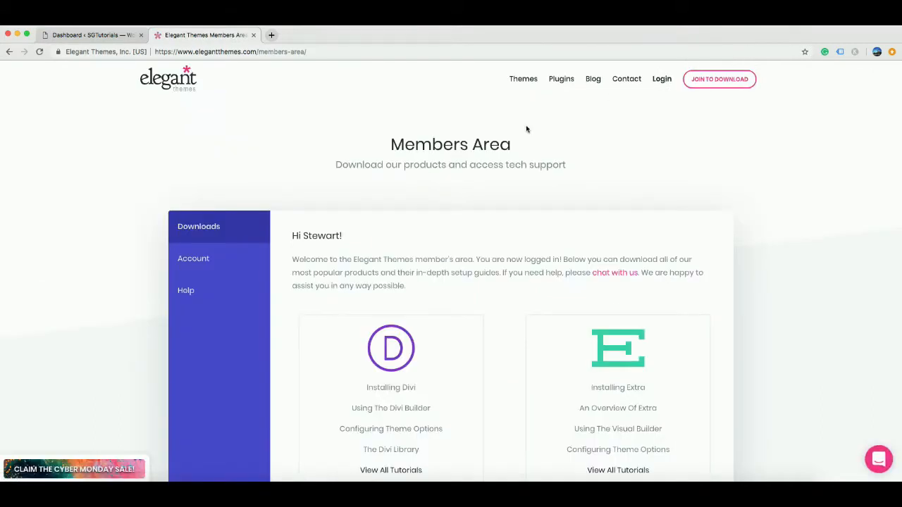
scroll(526, 128, "down", 2)
scroll(526, 128, "down", 1)
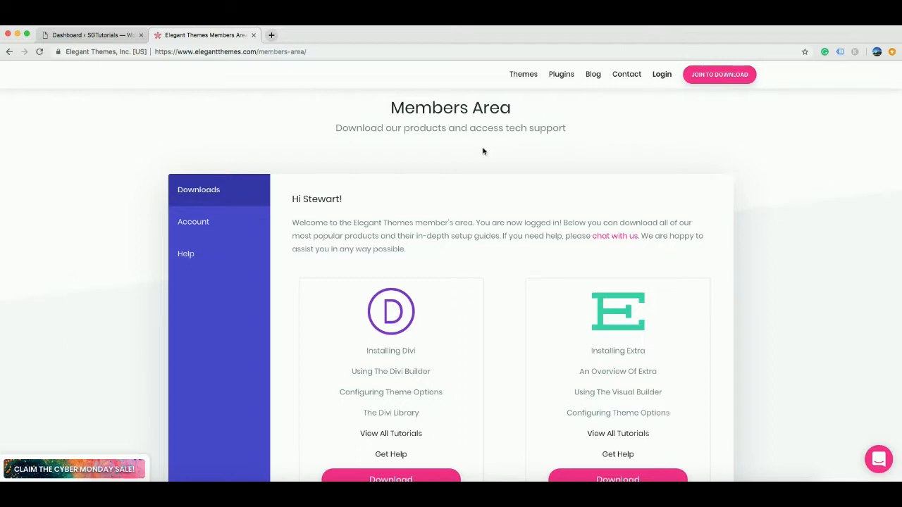
scroll(524, 223, "down", 2)
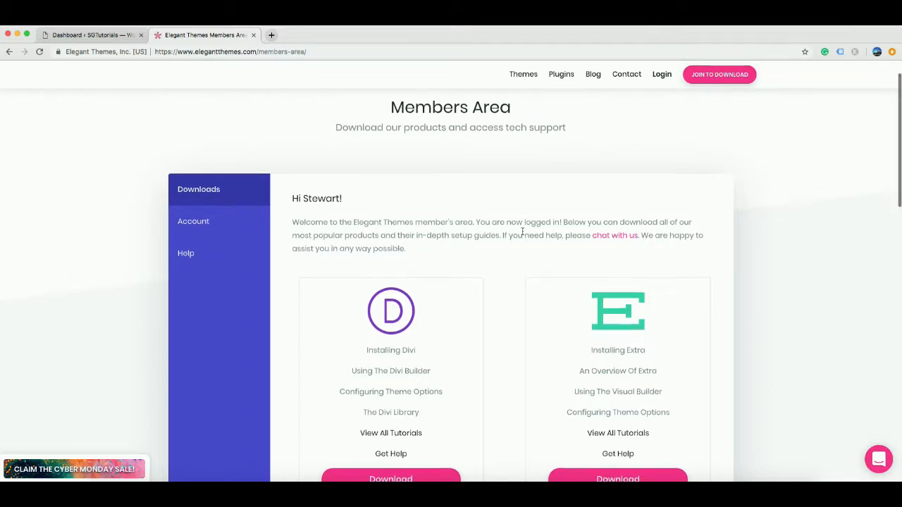
scroll(512, 261, "down", 4)
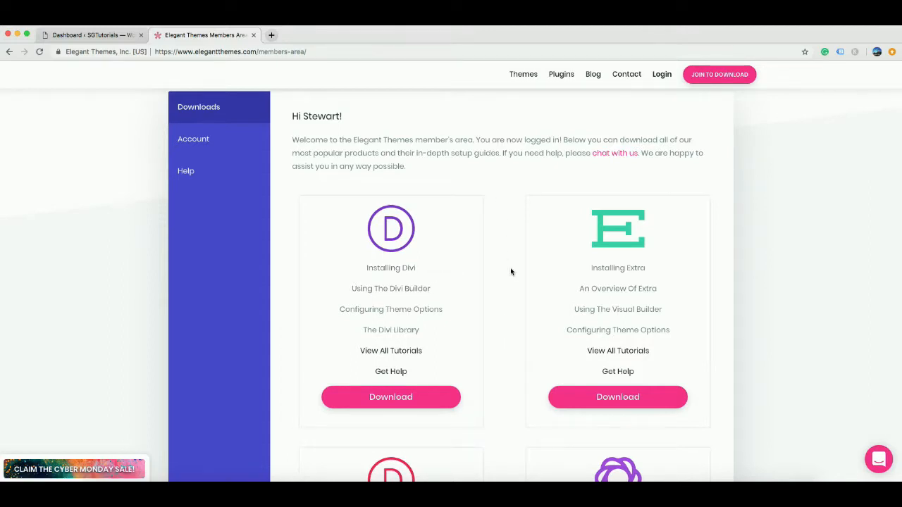
scroll(511, 272, "down", 1)
scroll(511, 272, "down", 1)
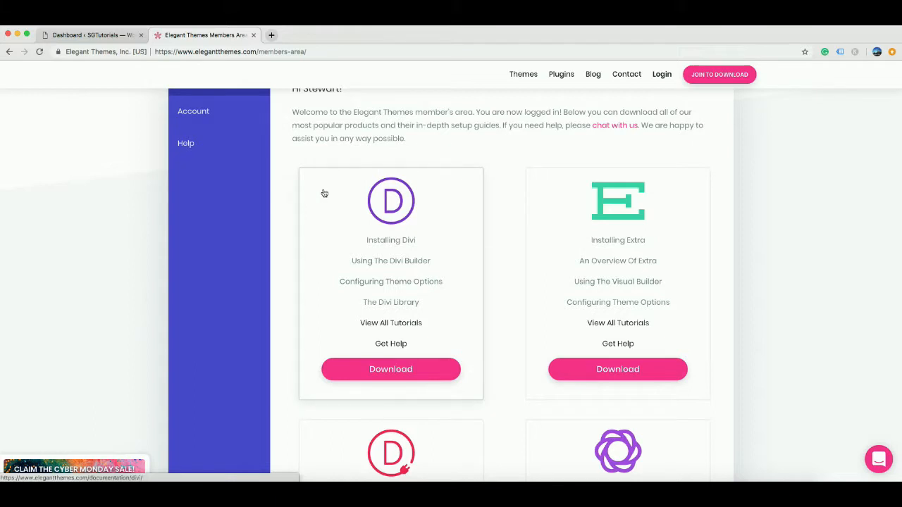
scroll(505, 248, "down", 1)
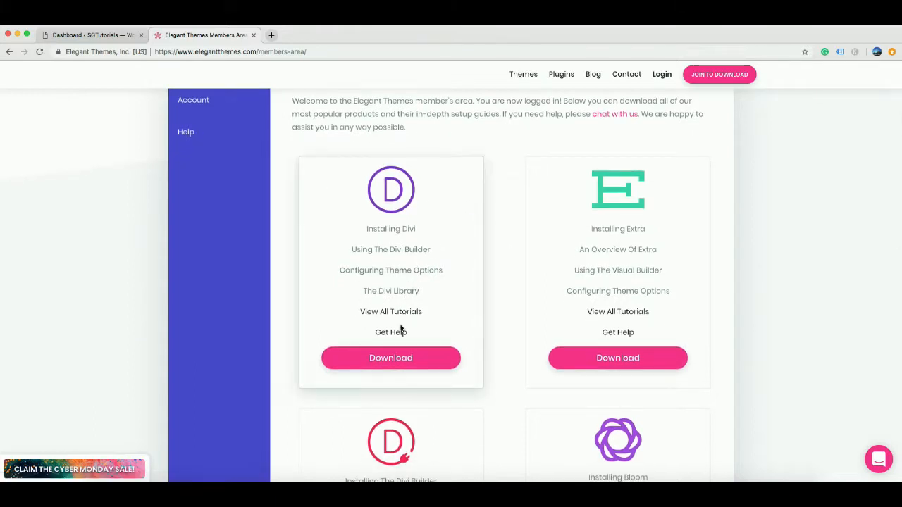
left_click(394, 359)
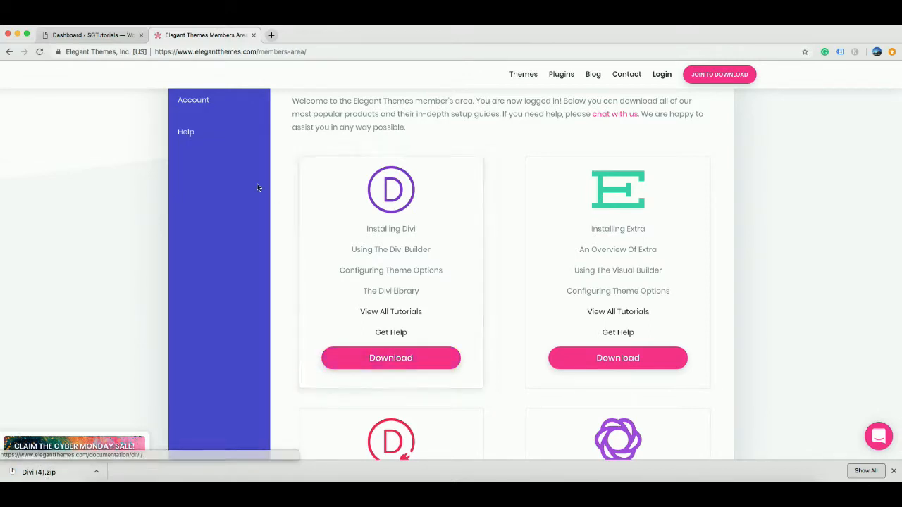
left_click(100, 36)
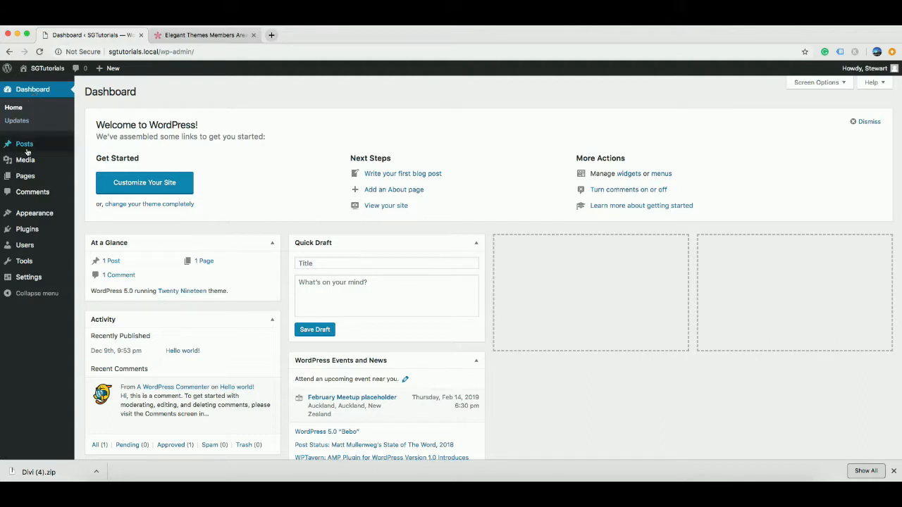
Go to Appearance > Themes and open the Add New themes page.
mouse_move(29, 215)
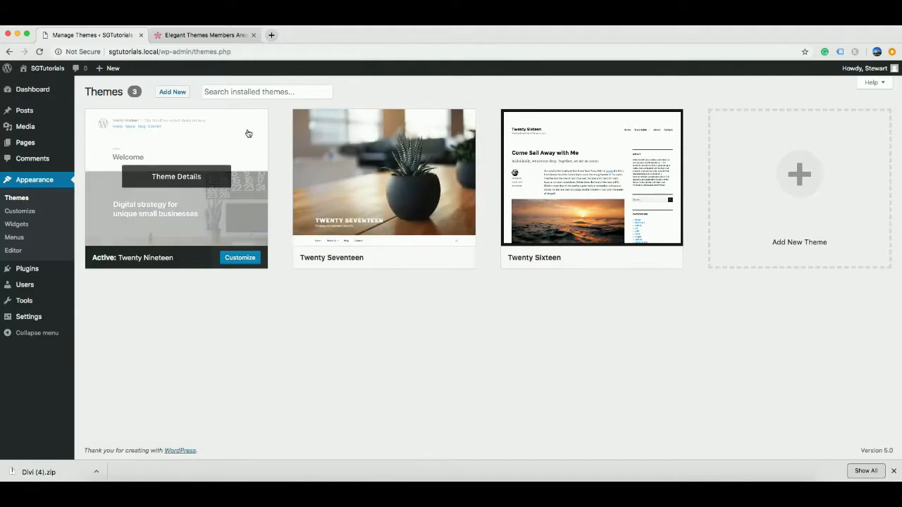
left_click(174, 94)
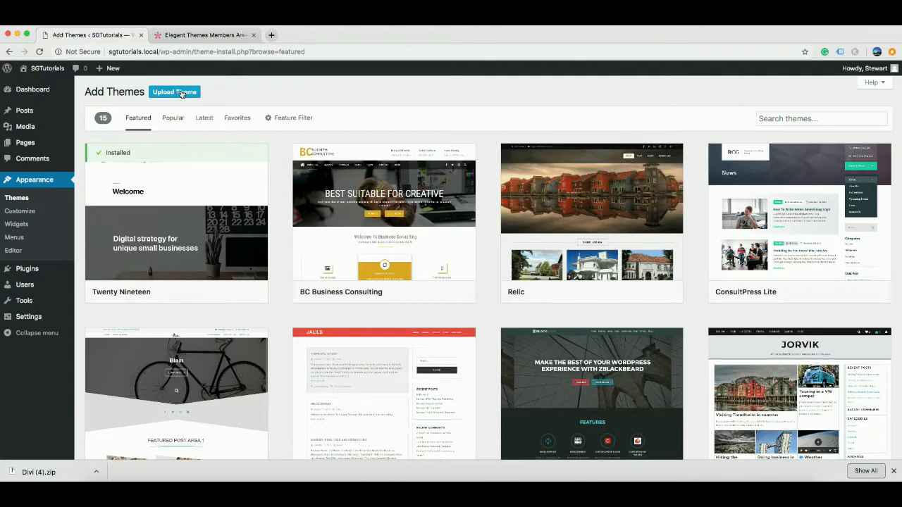
Upload Divi (4).zip from Downloads and install it as a new theme.
left_click(174, 92)
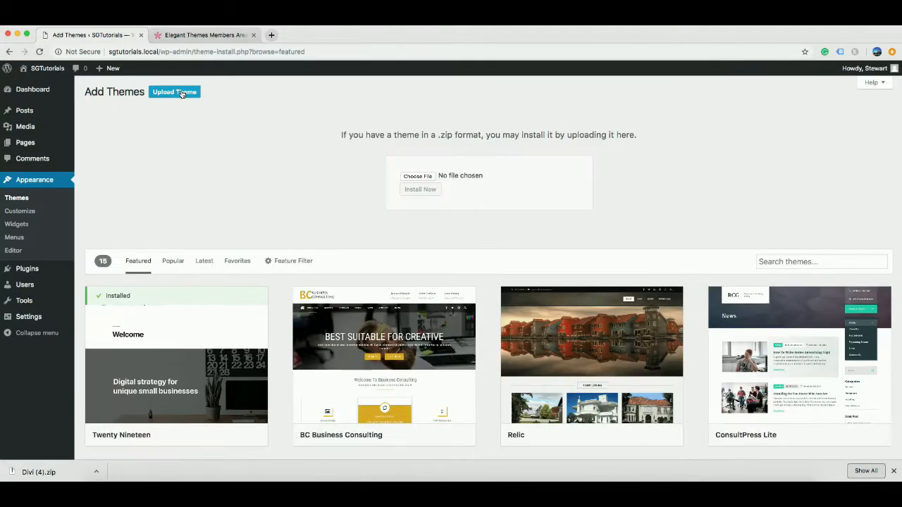
left_click(416, 177)
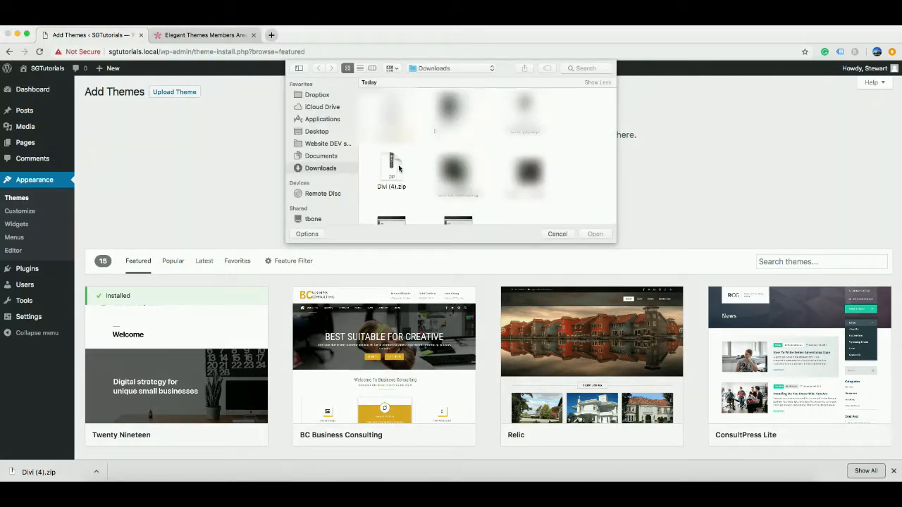
left_click(399, 167)
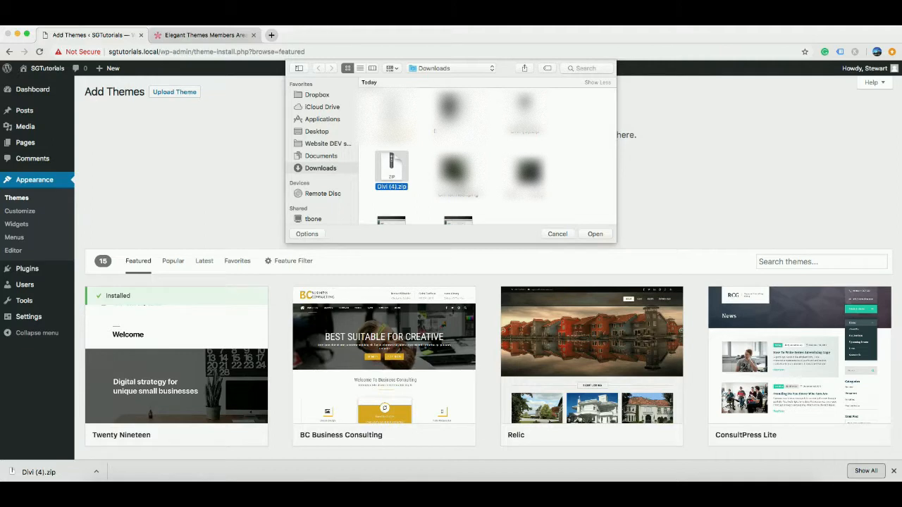
left_click(594, 233)
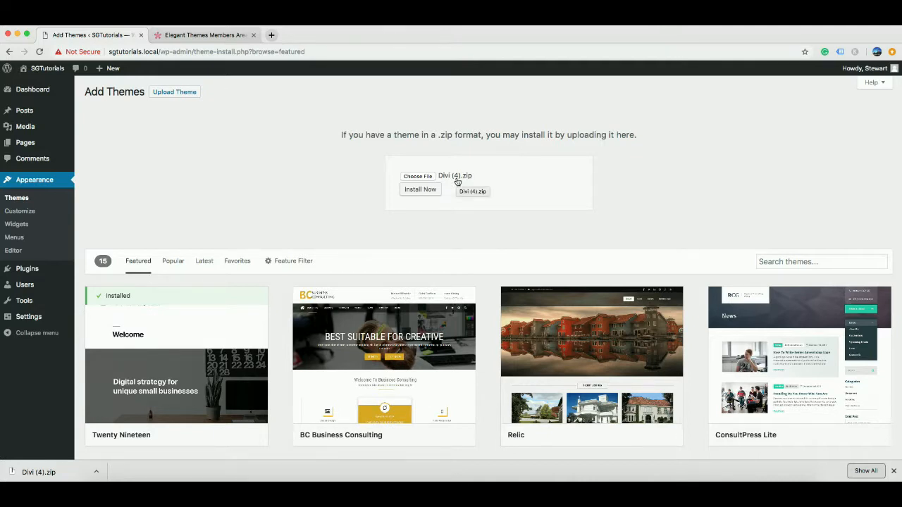
left_click(428, 190)
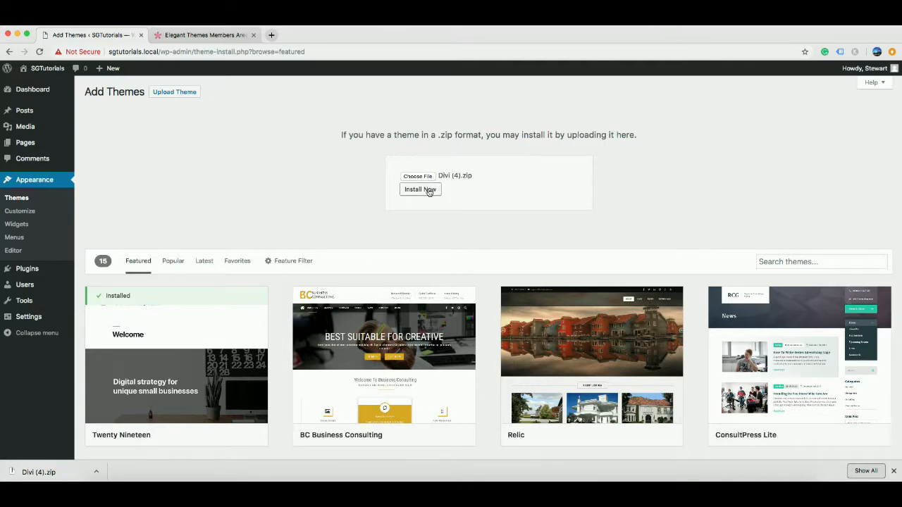
left_click(428, 190)
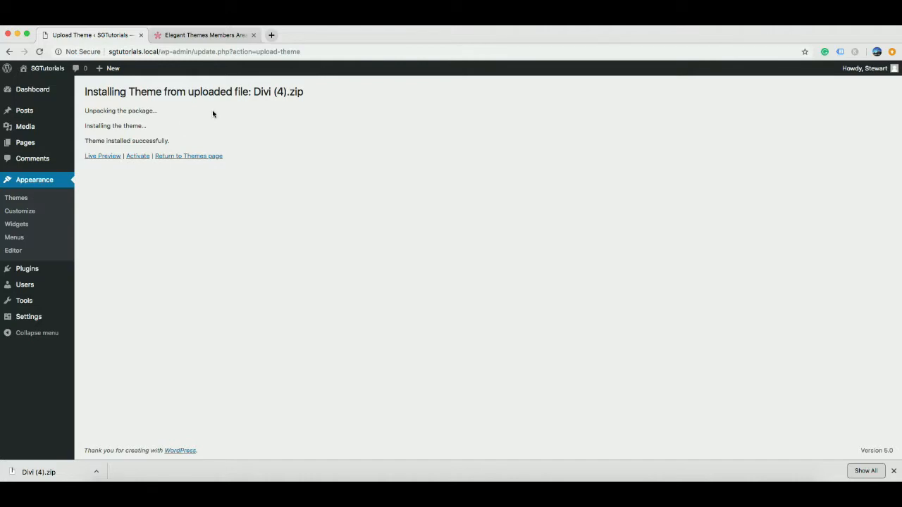
Activate the Divi theme and visit the front page to see the Divi design.
left_click(186, 157)
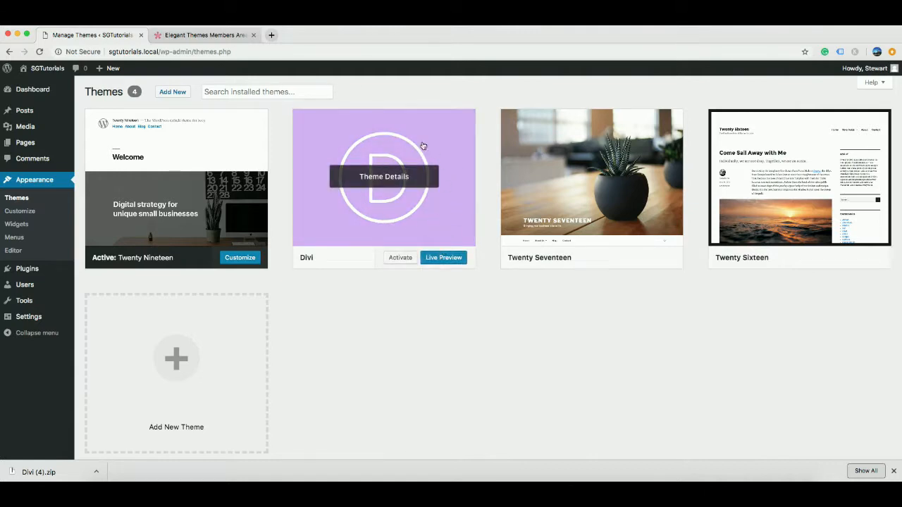
left_click(401, 258)
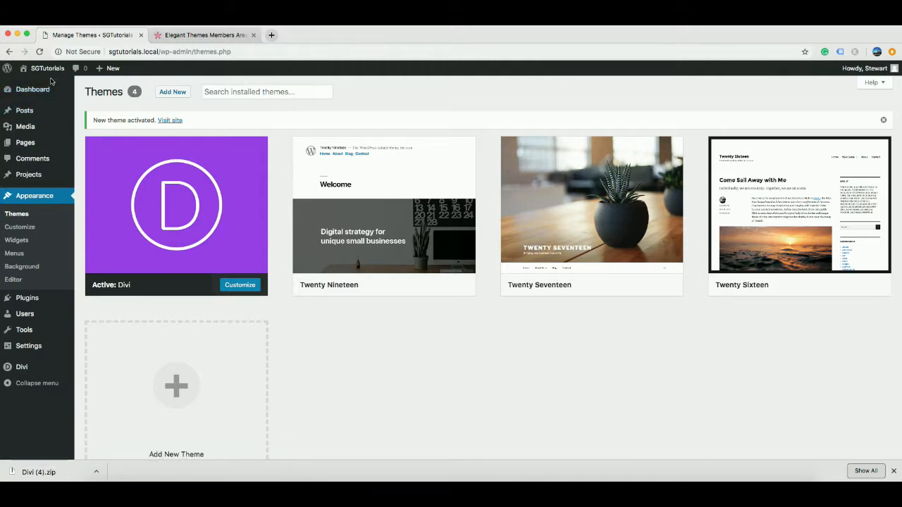
mouse_move(51, 72)
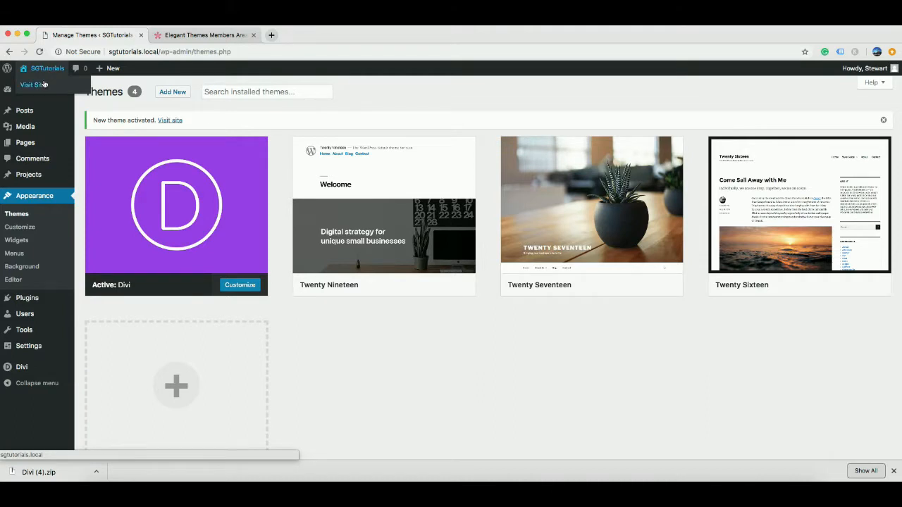
left_click(39, 87)
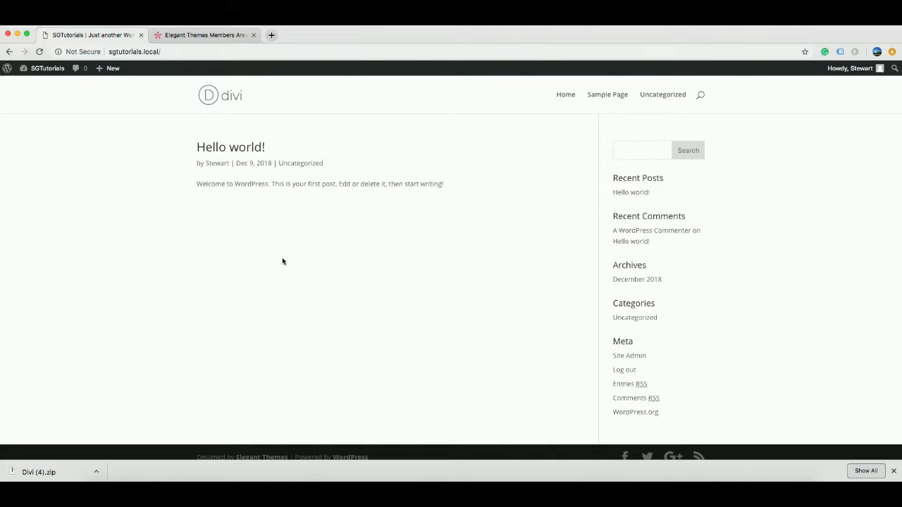
Append 'Completed' to steps 3 and 4 of the Divi Theme note, then return to the browser.
left_click(363, 489)
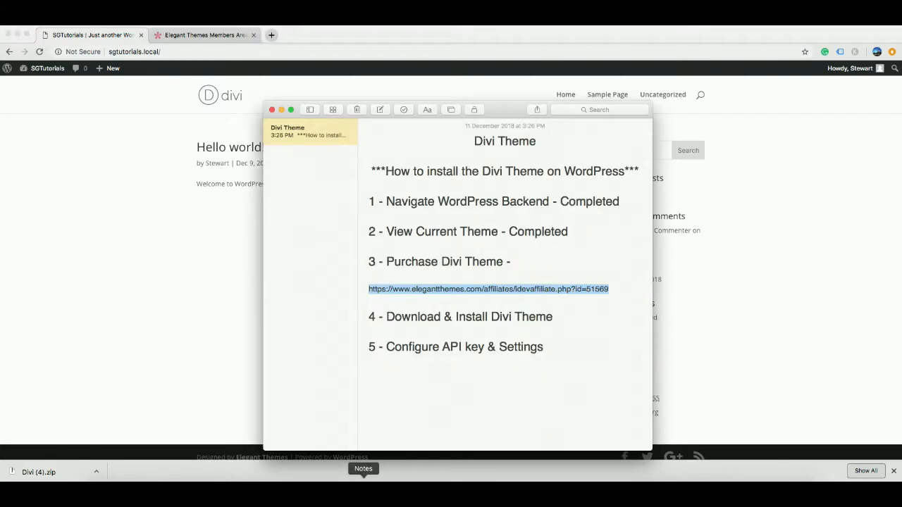
left_click(524, 264)
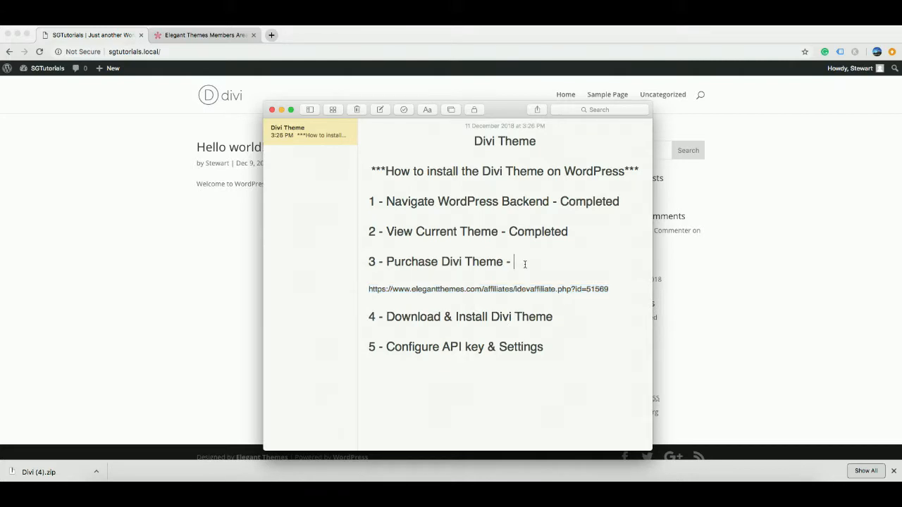
type("Completed- Completed")
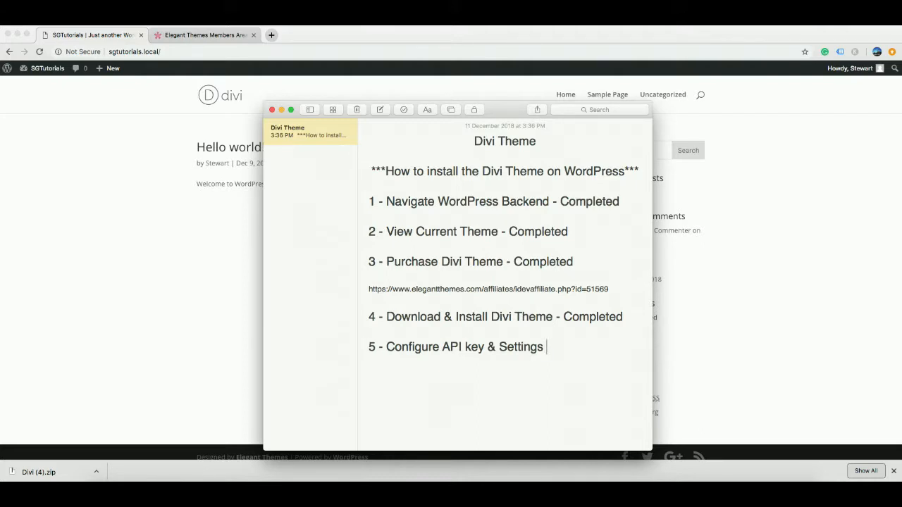
left_click(235, 300)
Go to the admin Dashboard and open Divi Theme Options.
mouse_move(42, 68)
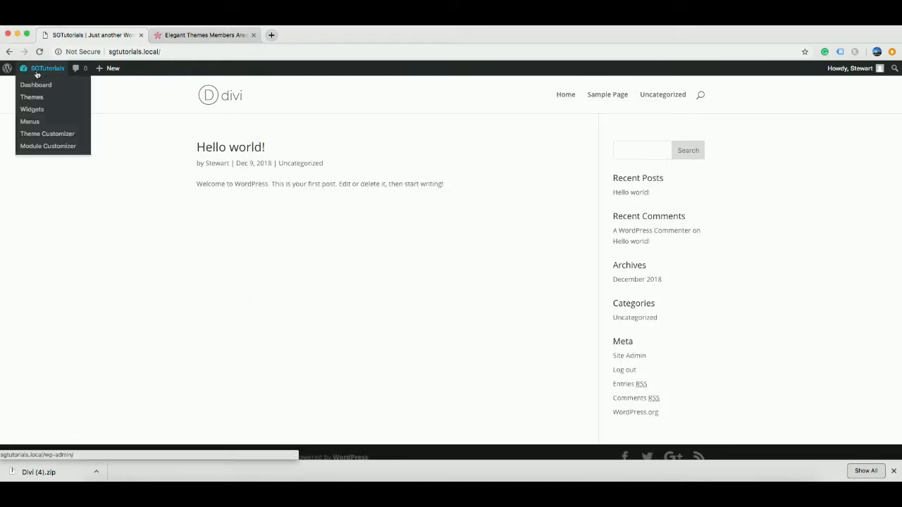
left_click(35, 85)
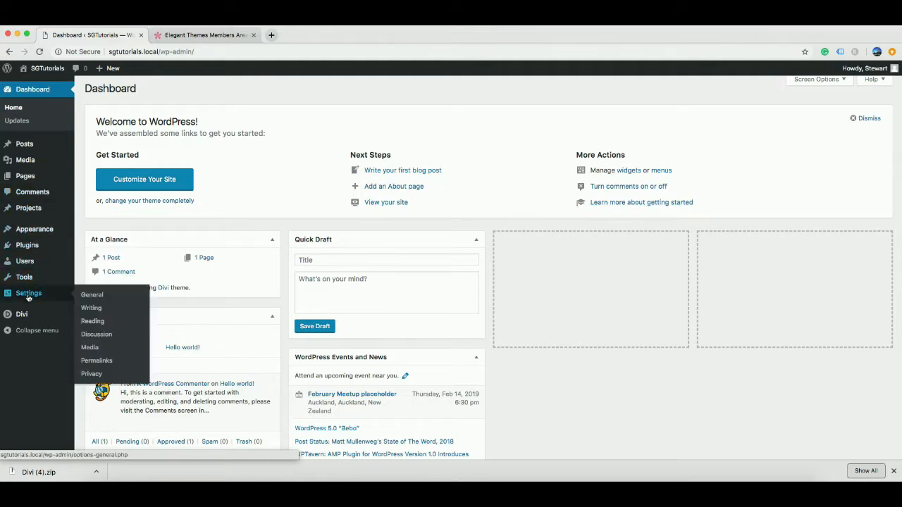
mouse_move(22, 317)
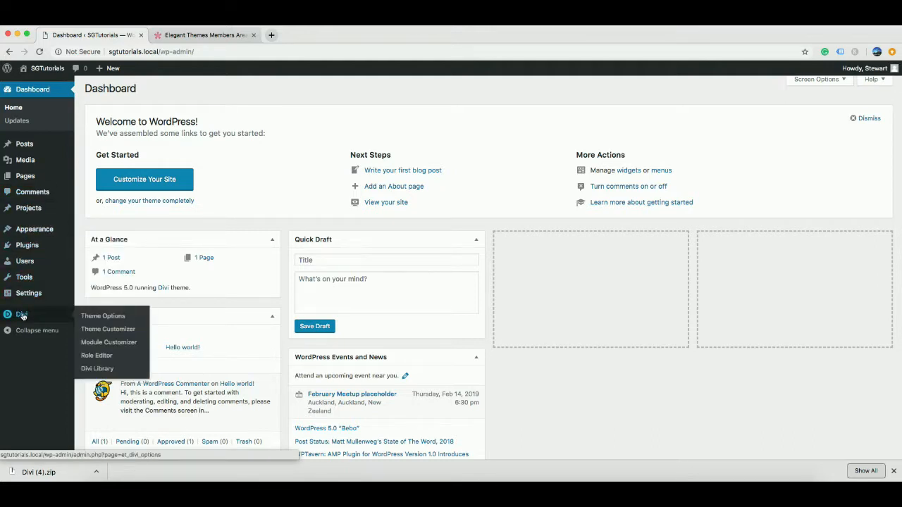
left_click(22, 315)
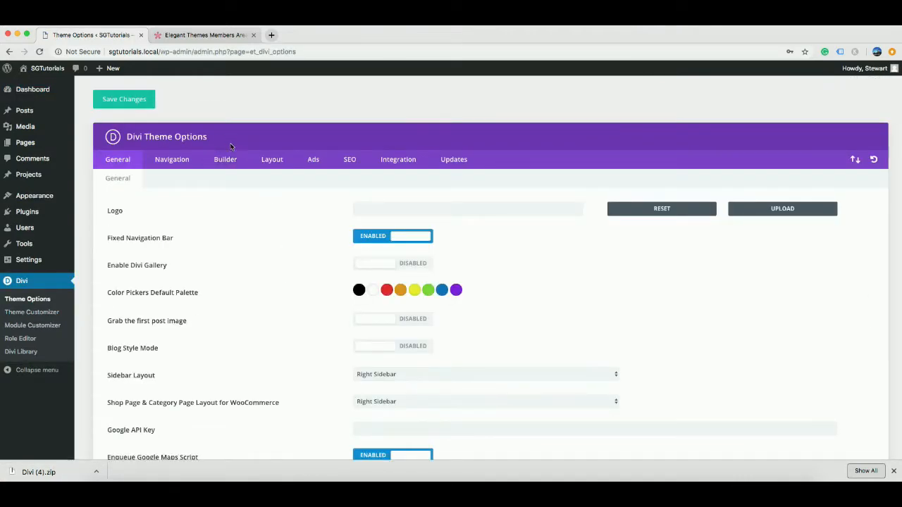
scroll(277, 282, "down", 1)
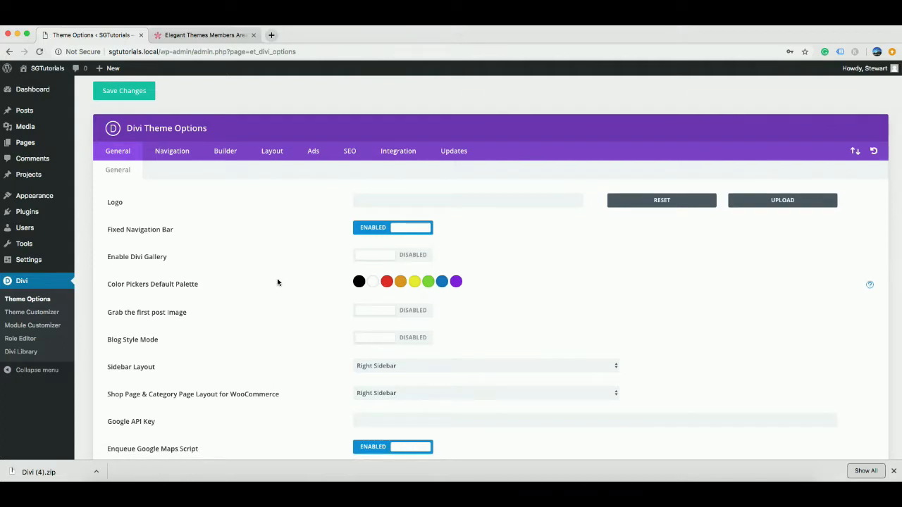
scroll(277, 283, "down", 4)
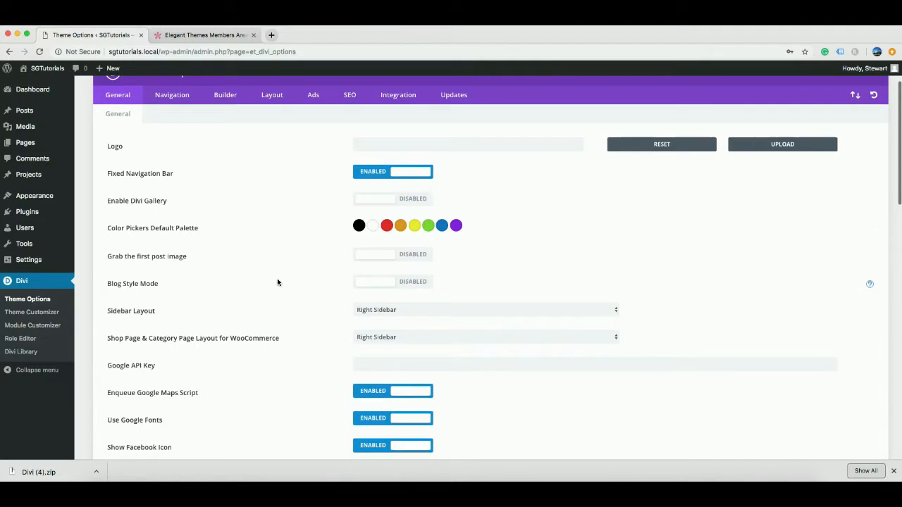
scroll(278, 283, "up", 1)
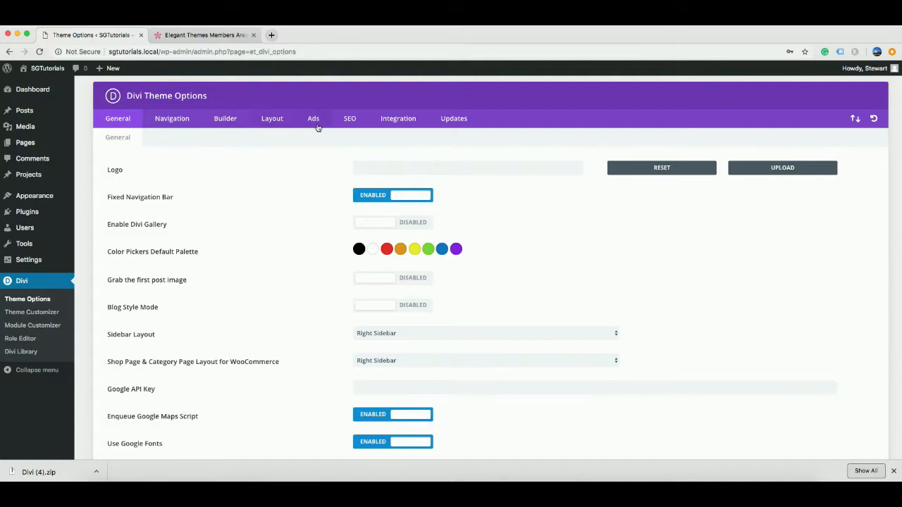
Show the Updates settings, select the Username value, and switch to the Elegant Themes members area.
left_click(451, 118)
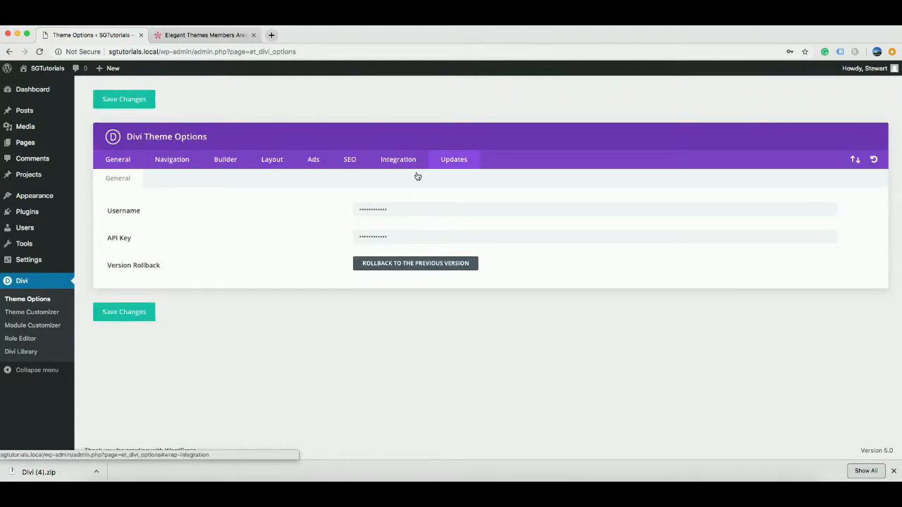
double_click(399, 204)
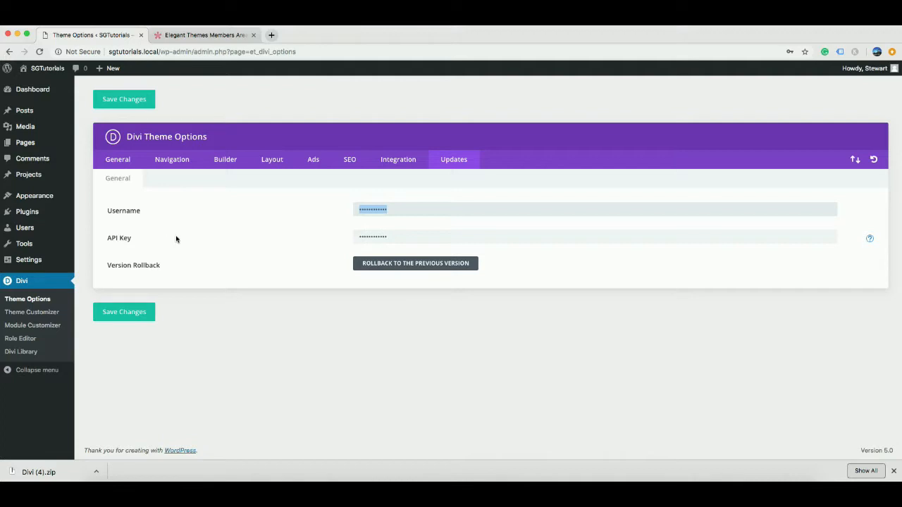
left_click(220, 36)
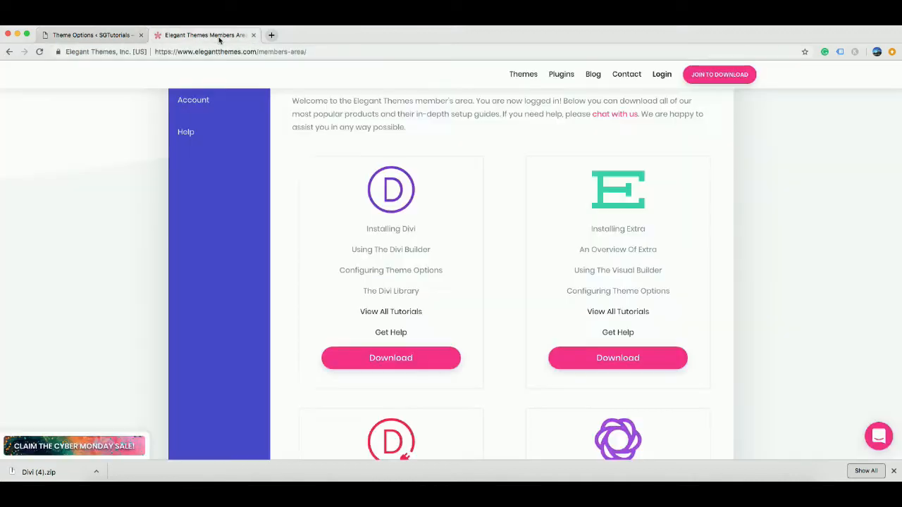
Copy the personal API key from the Elegant Themes account page, then return to Divi's Theme Options.
scroll(310, 109, "up", 2)
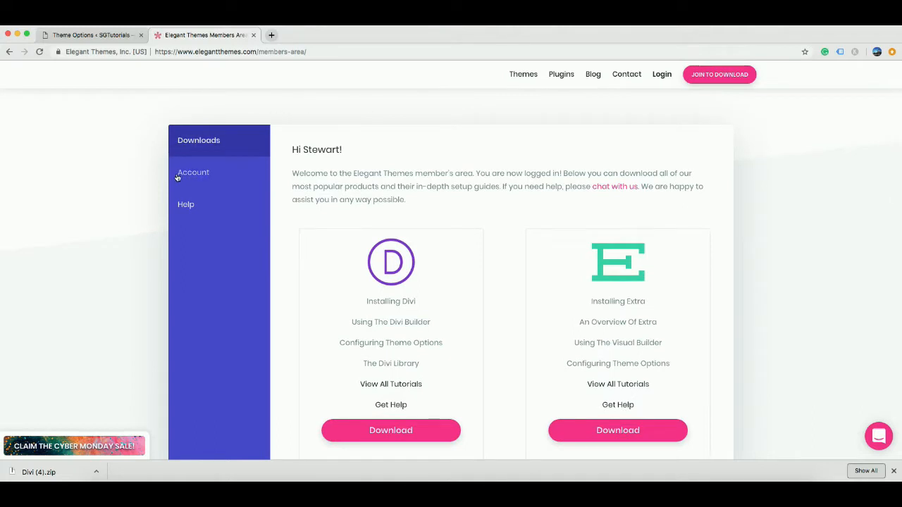
left_click(186, 176)
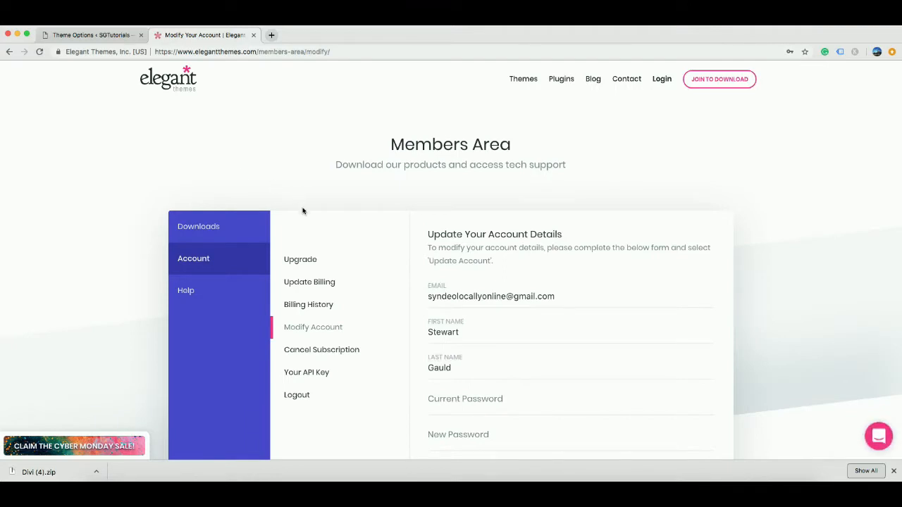
scroll(306, 222, "down", 2)
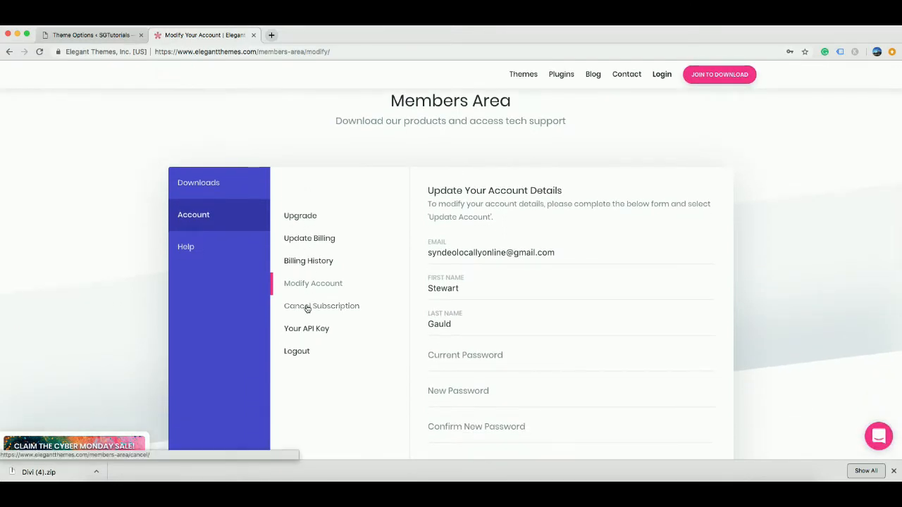
left_click(315, 329)
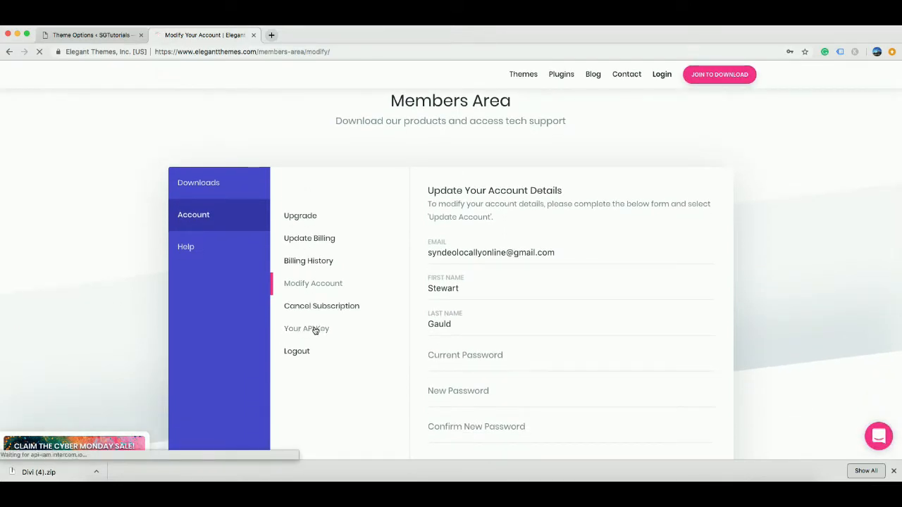
scroll(315, 329, "down", 2)
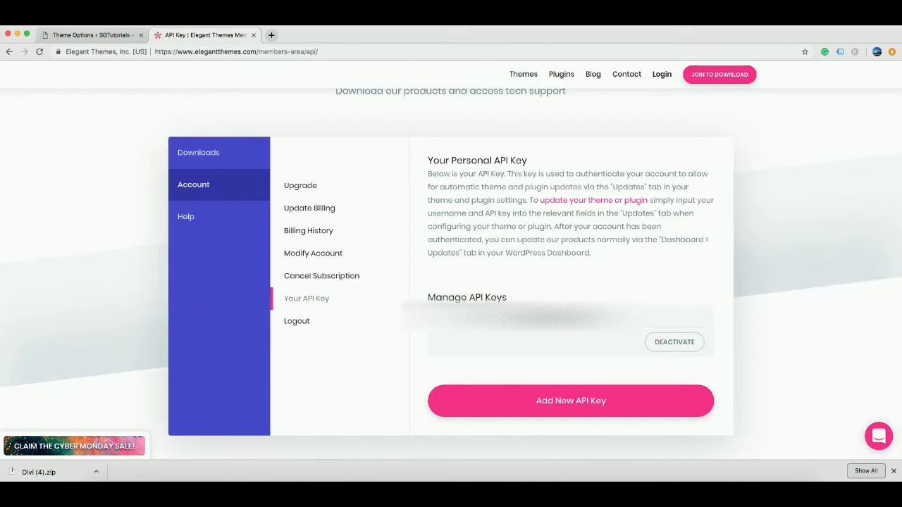
double_click(521, 319)
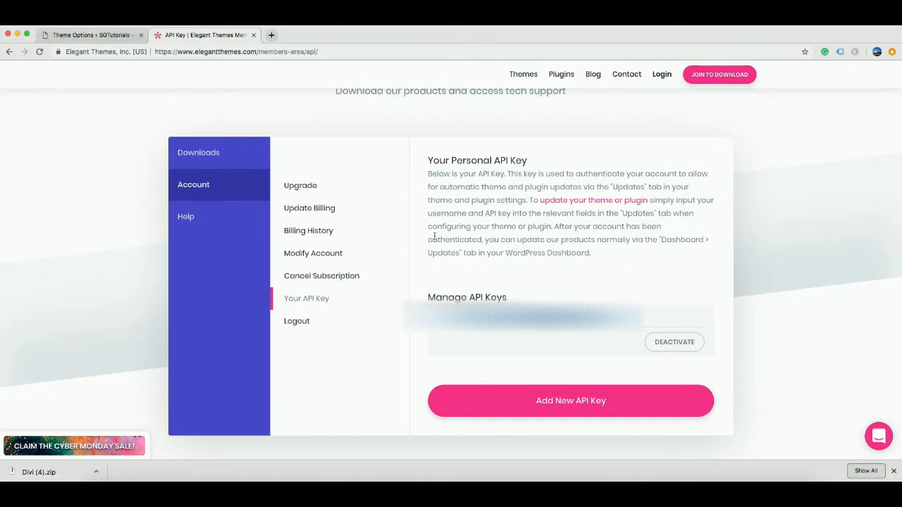
left_click(105, 35)
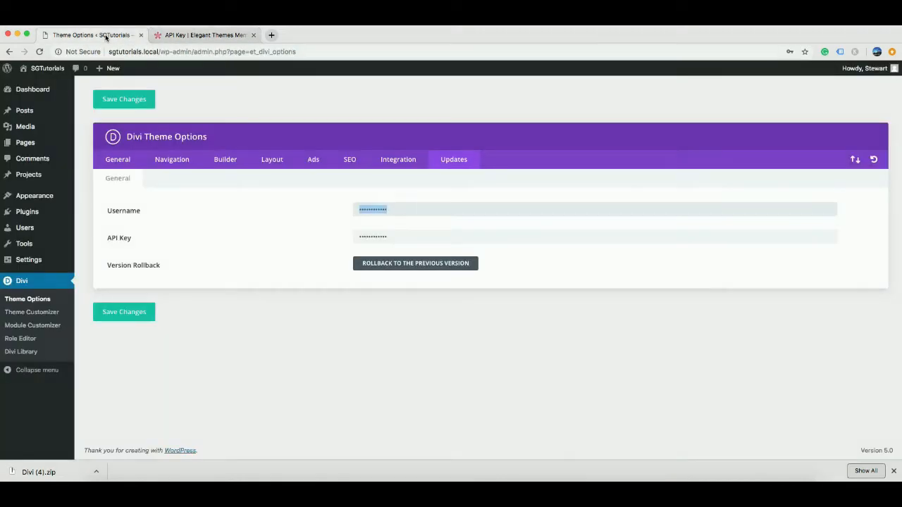
Replace the Divi API key with the copied one, enter the Elegant Themes username, and save.
double_click(381, 237)
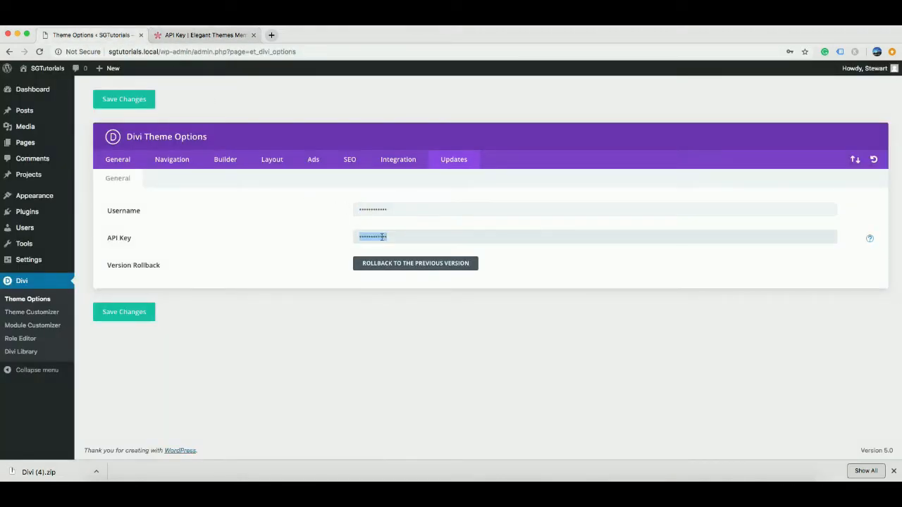
key("ctrl+v")
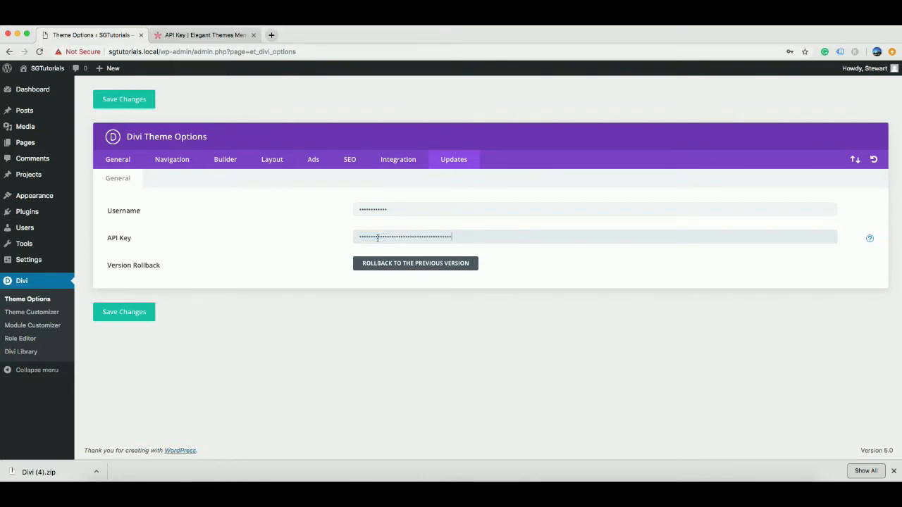
double_click(406, 211)
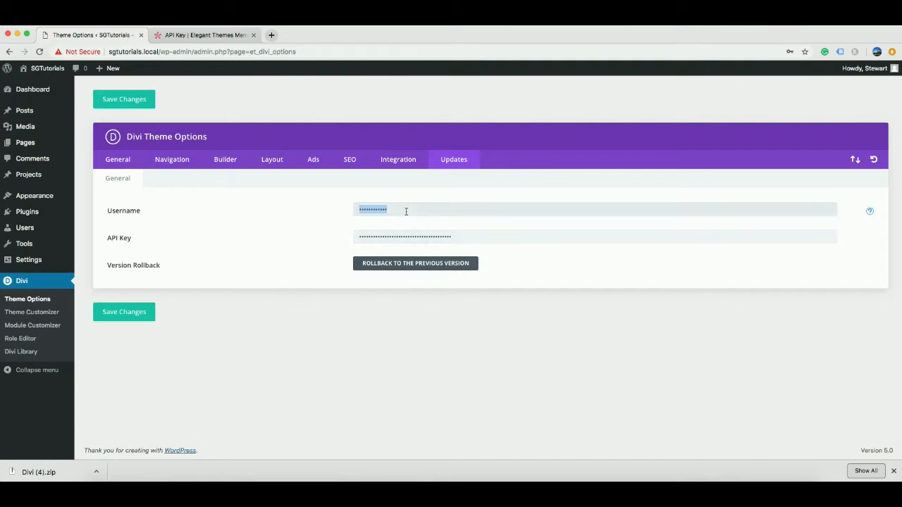
type("••••••")
left_click(127, 319)
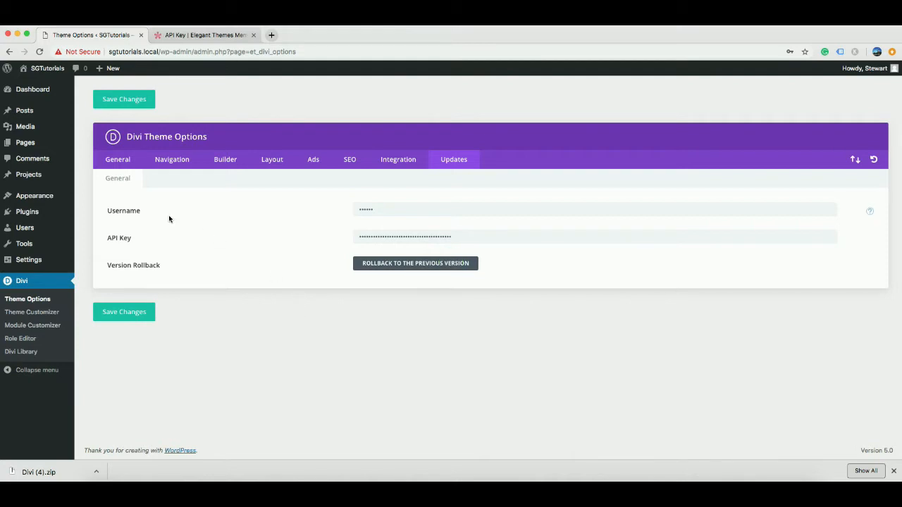
Go to the WordPress dashboard and bring up the Divi Theme checklist note.
left_click(37, 93)
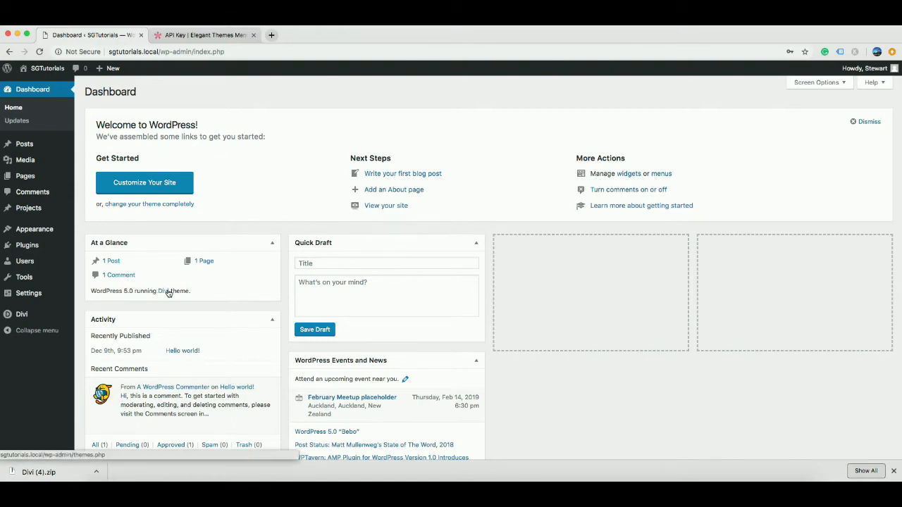
scroll(529, 321, "down", 1)
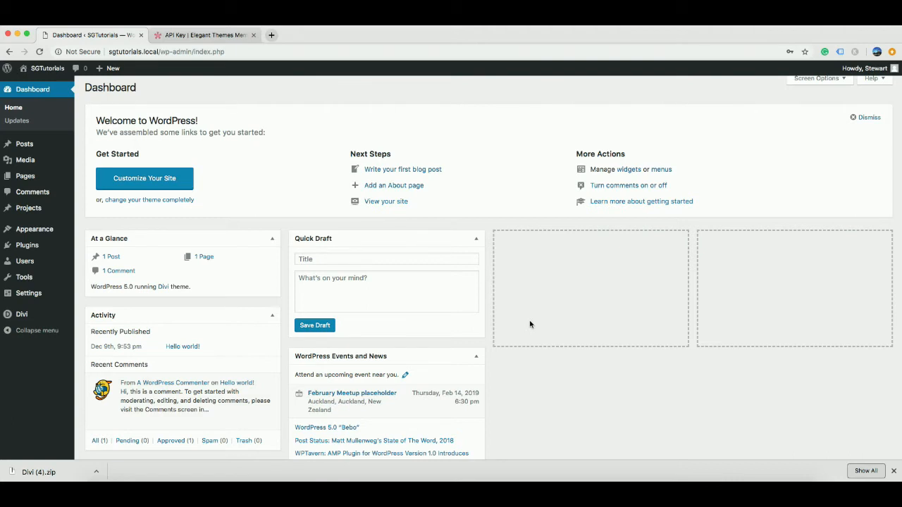
left_click(363, 480)
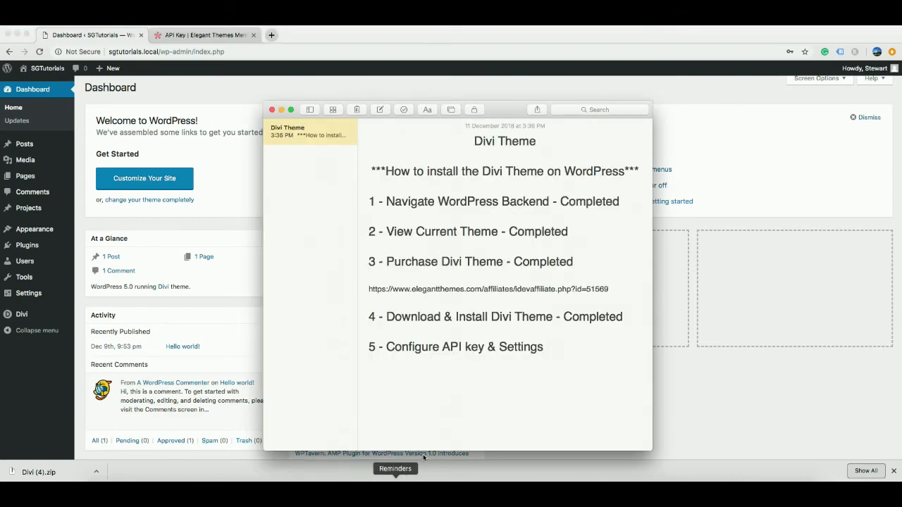
Append '- Completed' to step 5, Configure API key & Settings, then show the WordPress dashboard.
type("- Completed")
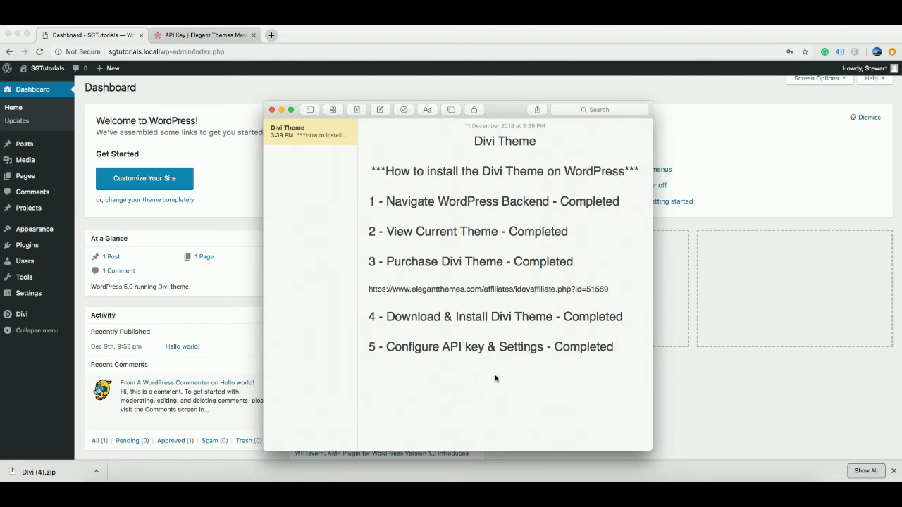
left_click(668, 278)
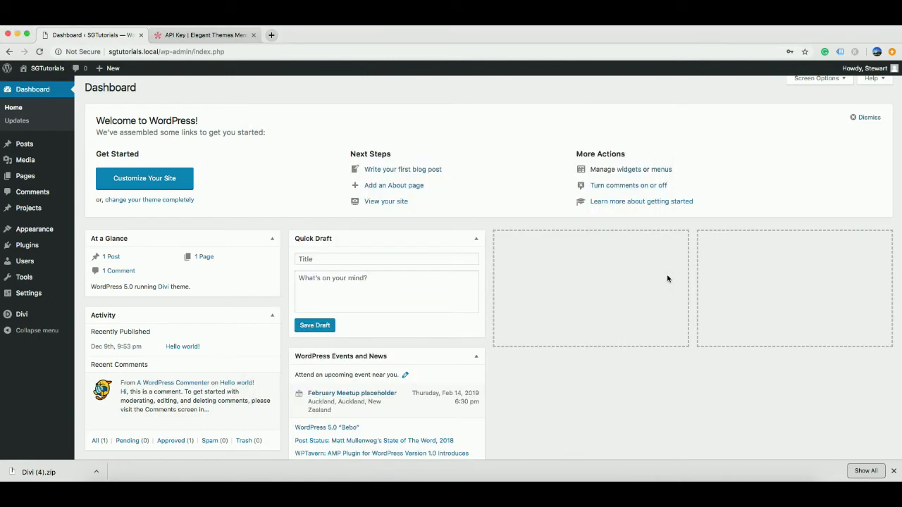